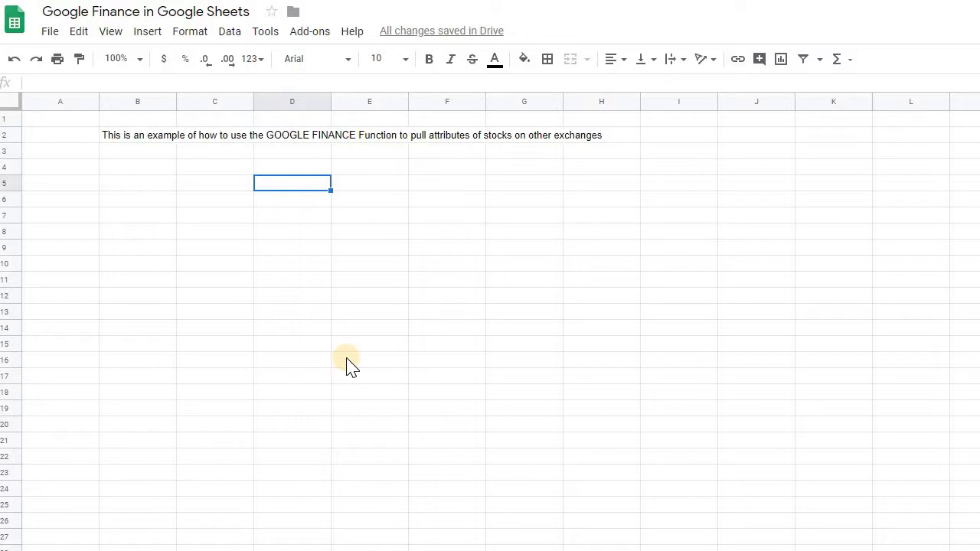
Clear the example formula from D5 and enter the ticker GOOG in C5
key(super+shift+z)
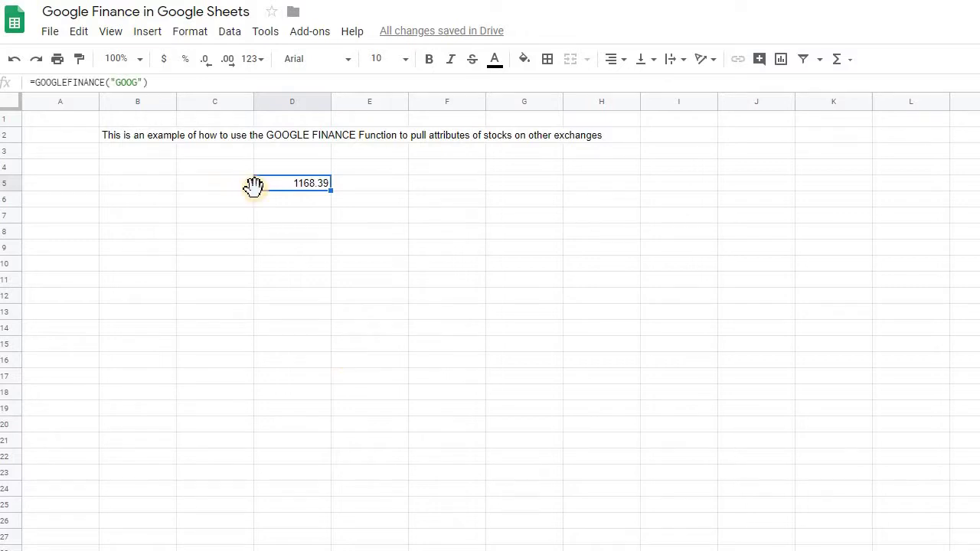
key(super+z)
click(252, 187)
key(Caps_Lock)
text(goog)
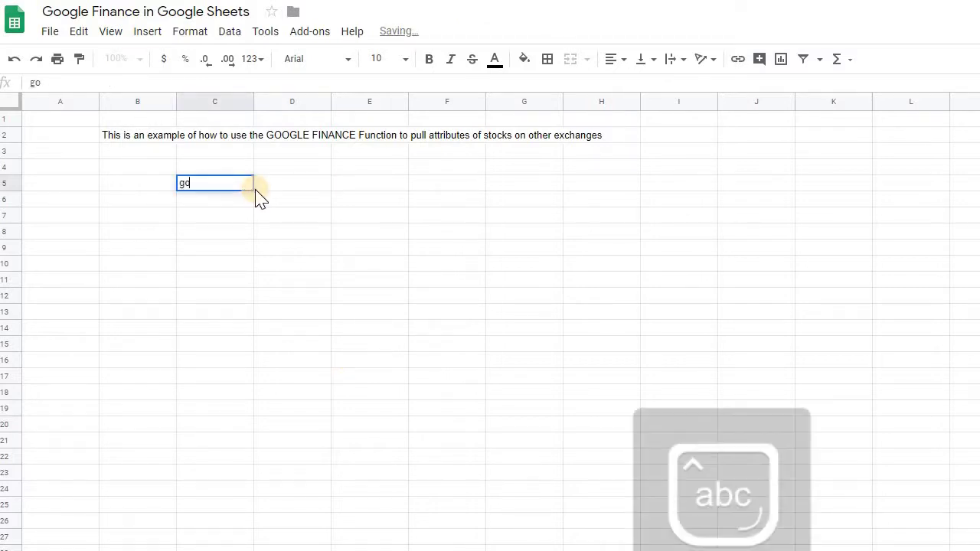
key(BackSpace)
key(BackSpace)
key(BackSpace)
key(BackSpace)
key(Caps_Lock)
text(GOOG)
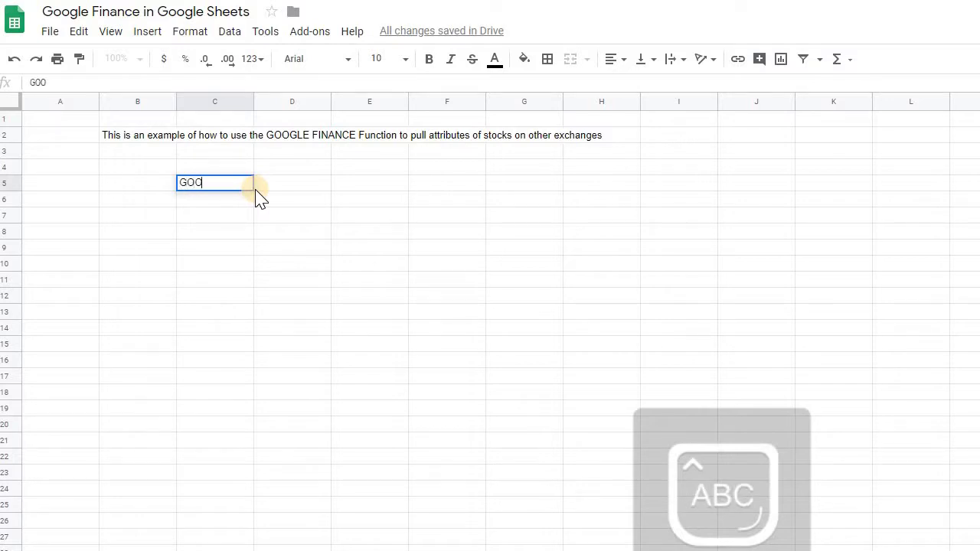
key(Tab)
Enter =GOOGLEFINANCE(C5) in D5 to fetch GOOG's price
text(=GO)
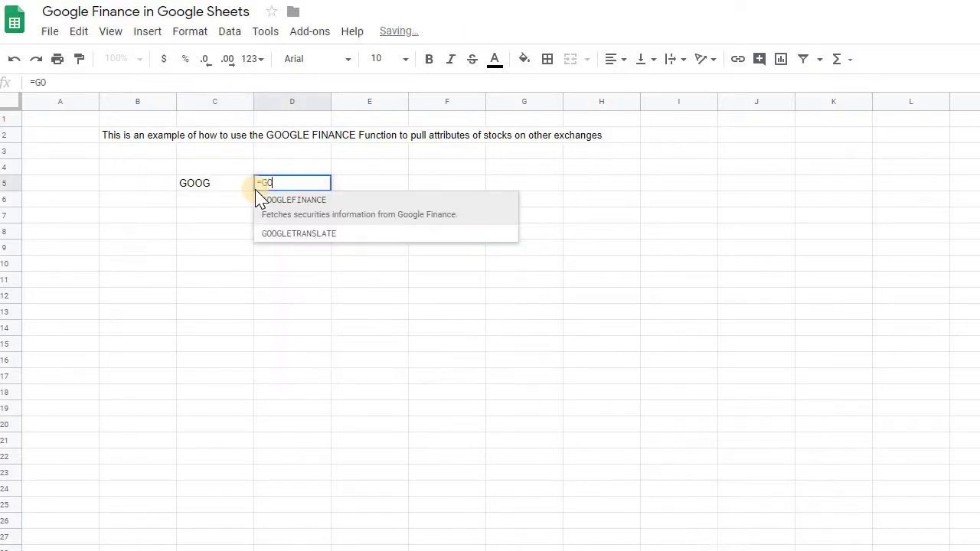
key(Tab)
click(253, 191)
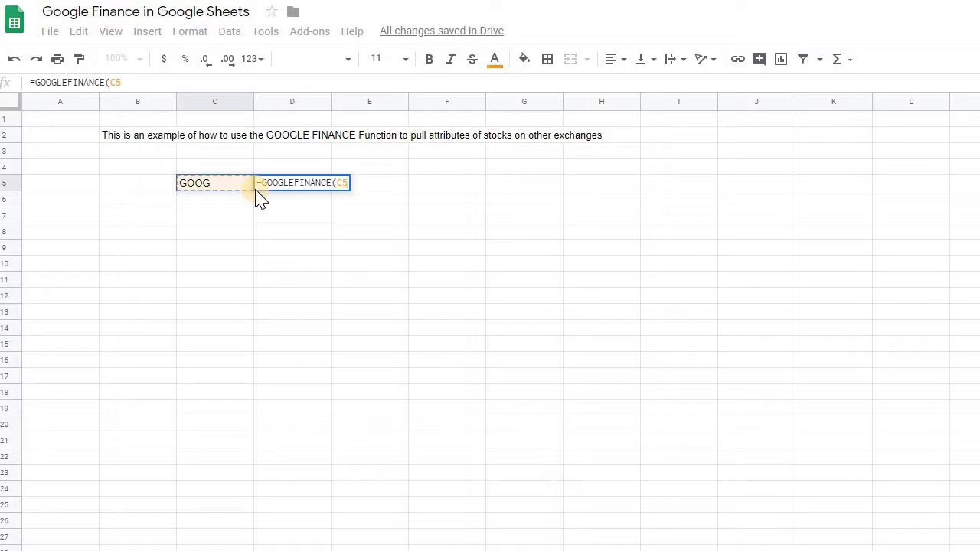
key(Return)
Enter =GOOGLEFINANCE(C5,"name") in E5 to show the company name Alphabet Inc Class C
key(Up)
key(Right)
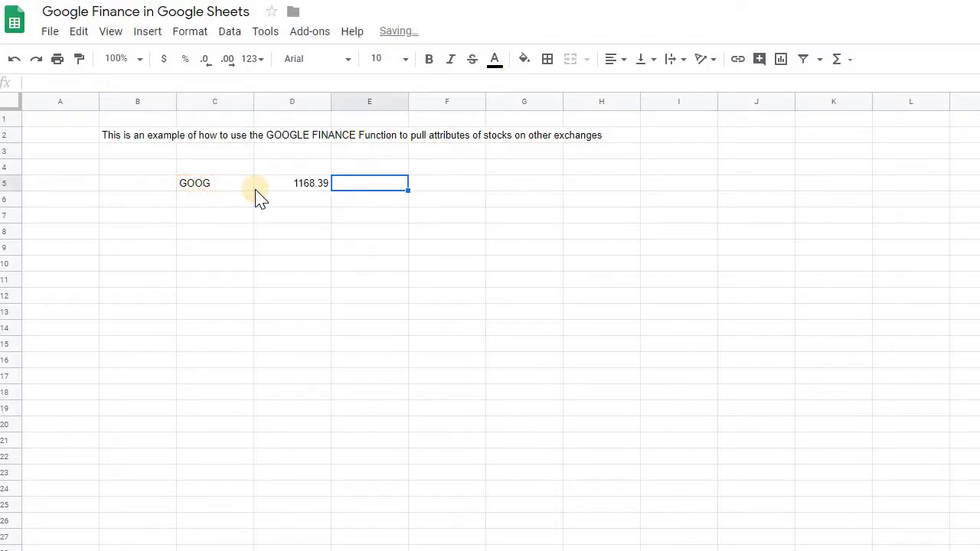
text(=GOO)
key(Tab)
click(257, 191)
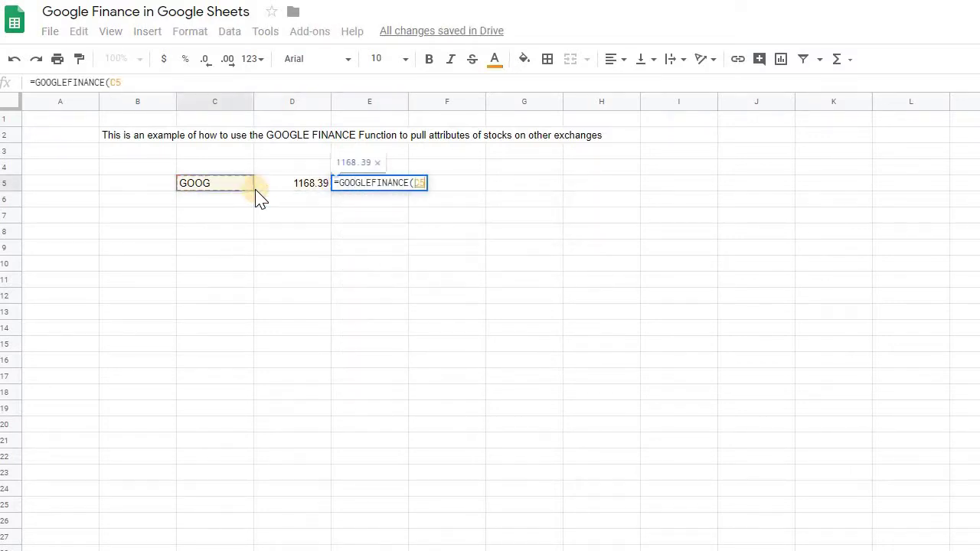
text(,"name)
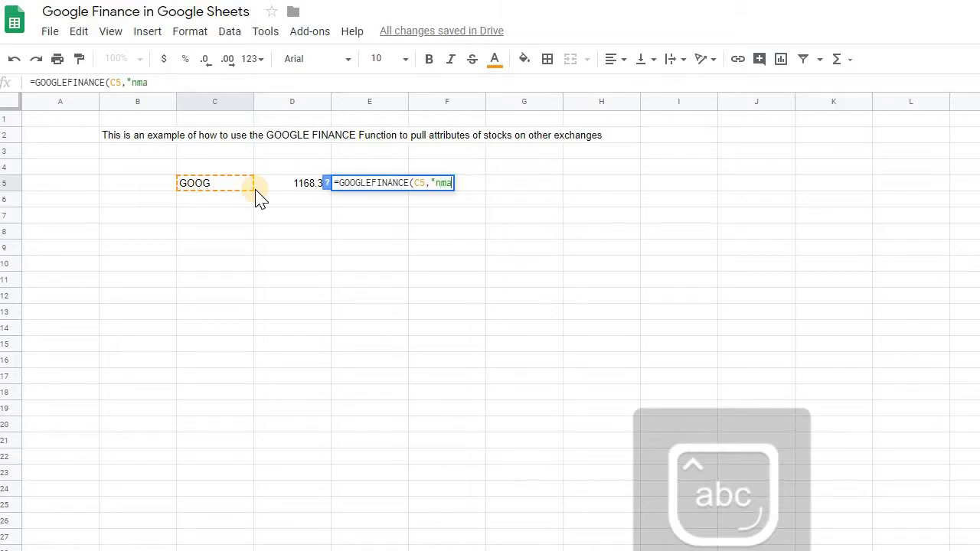
text("))
key(Return)
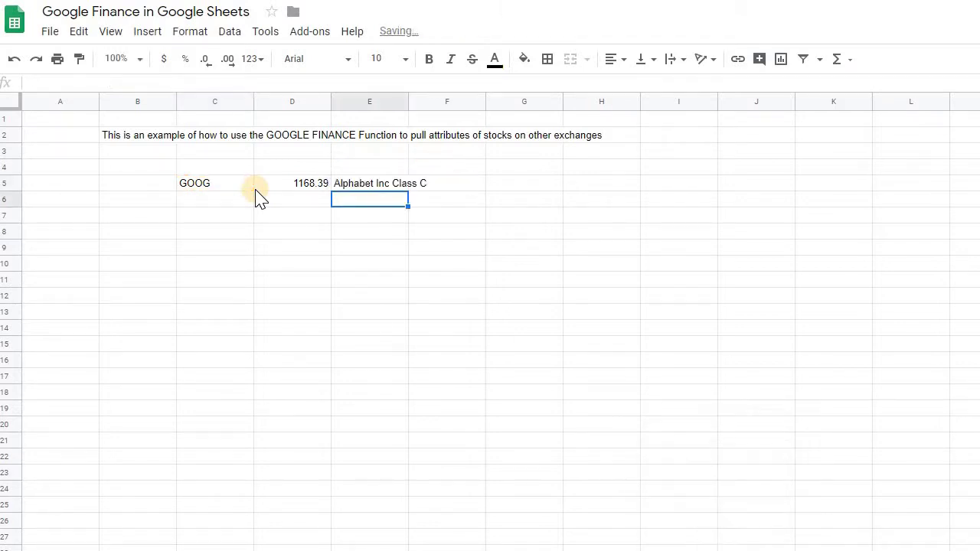
key(Up)
key(Left)
key(Left)
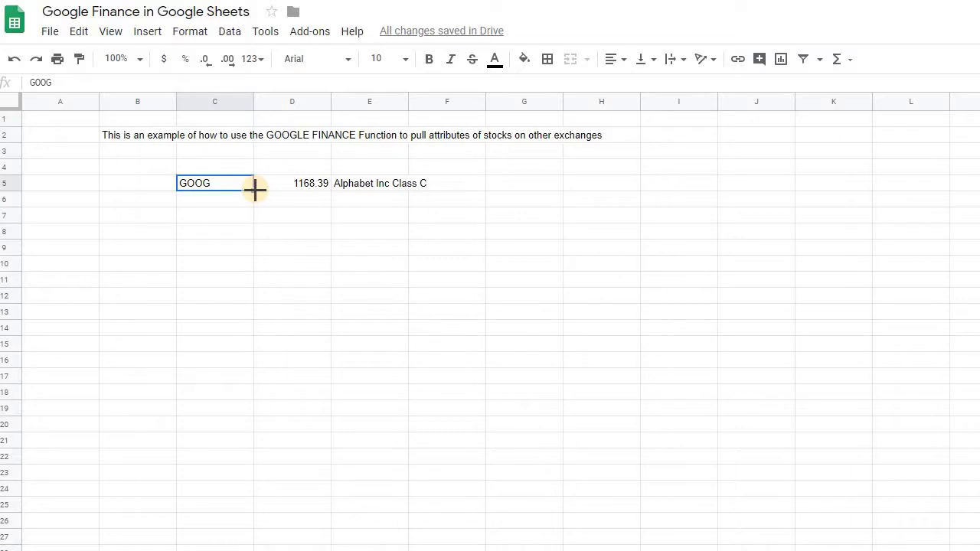
Replace the ticker in C5 with CGC so its price becomes 24.88
key(Caps_Lock)
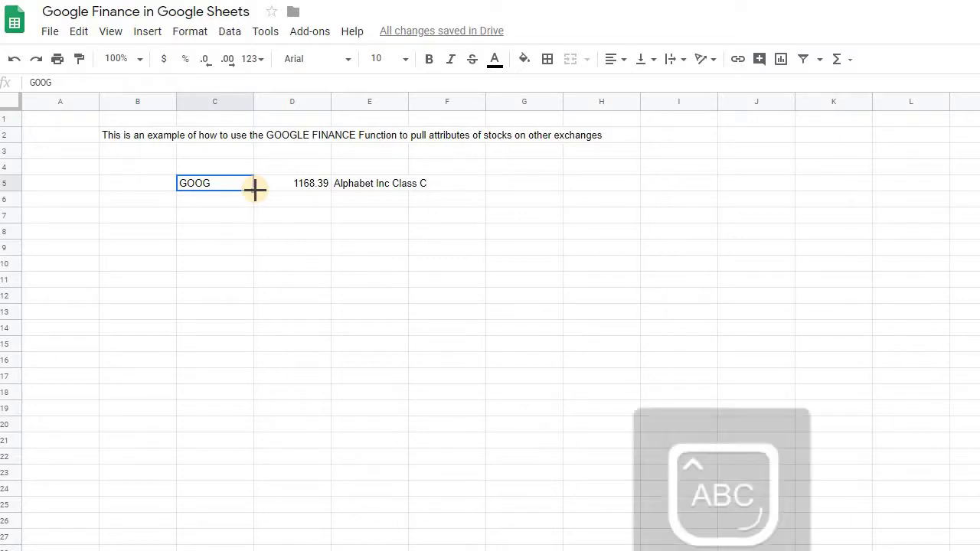
text(CGC)
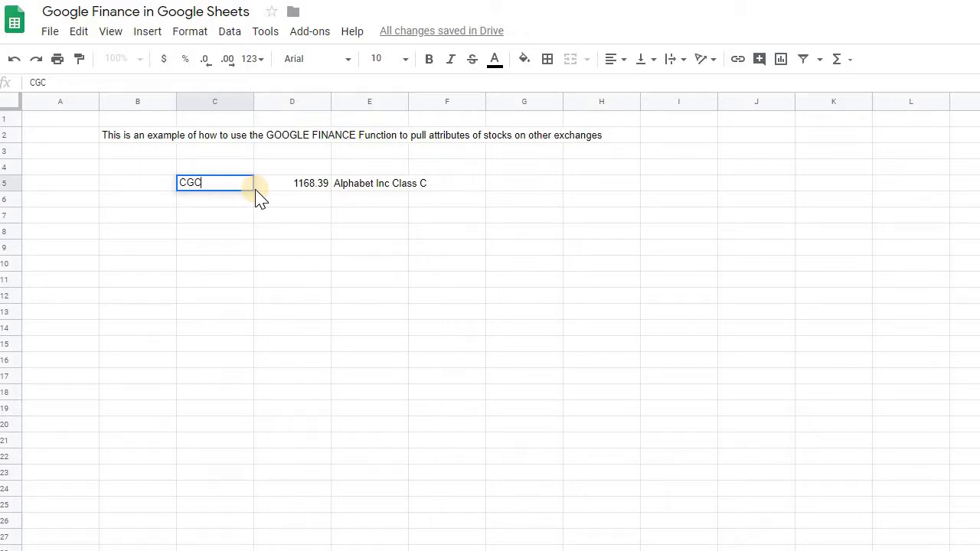
key(Return)
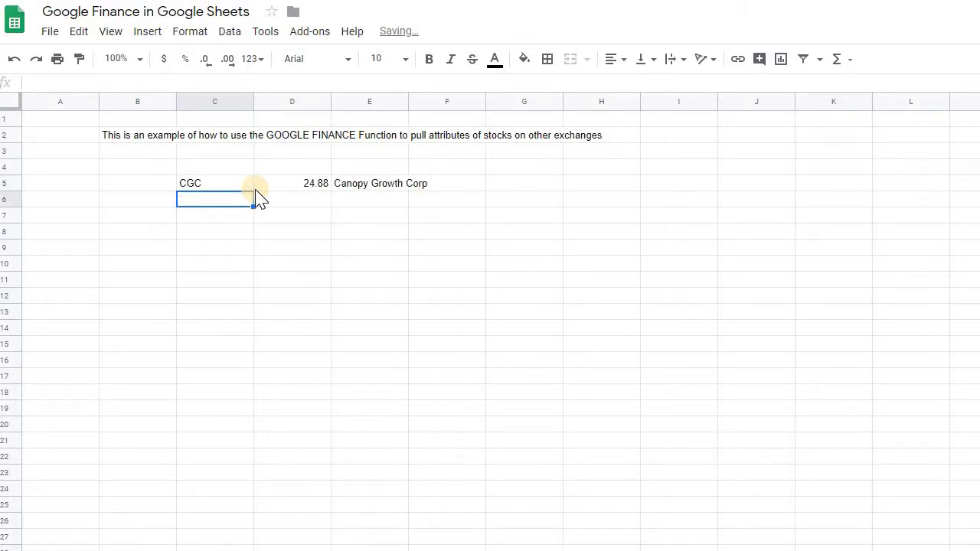
click(253, 189)
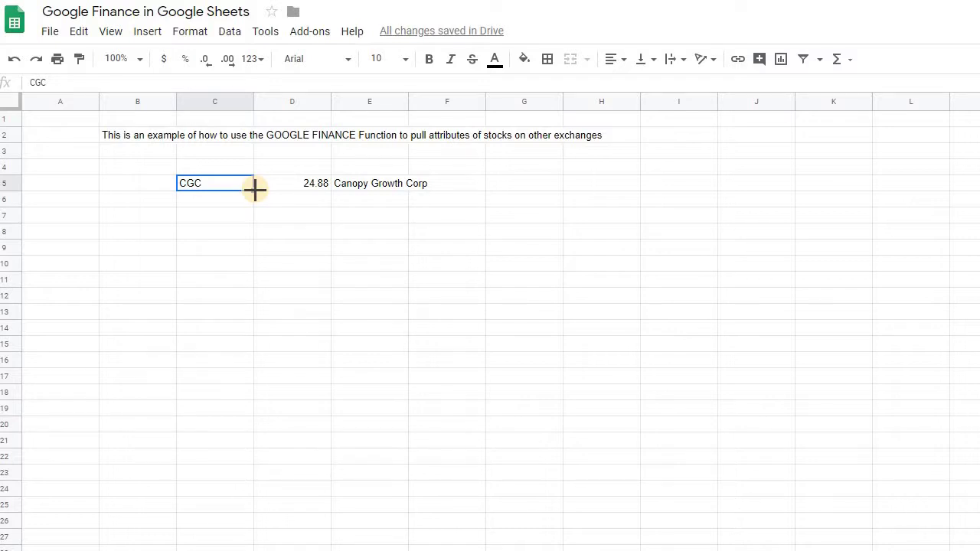
click(256, 188)
Enter WEED in C6 and copy the D5:E5 price and name formulas into row 6
click(252, 196)
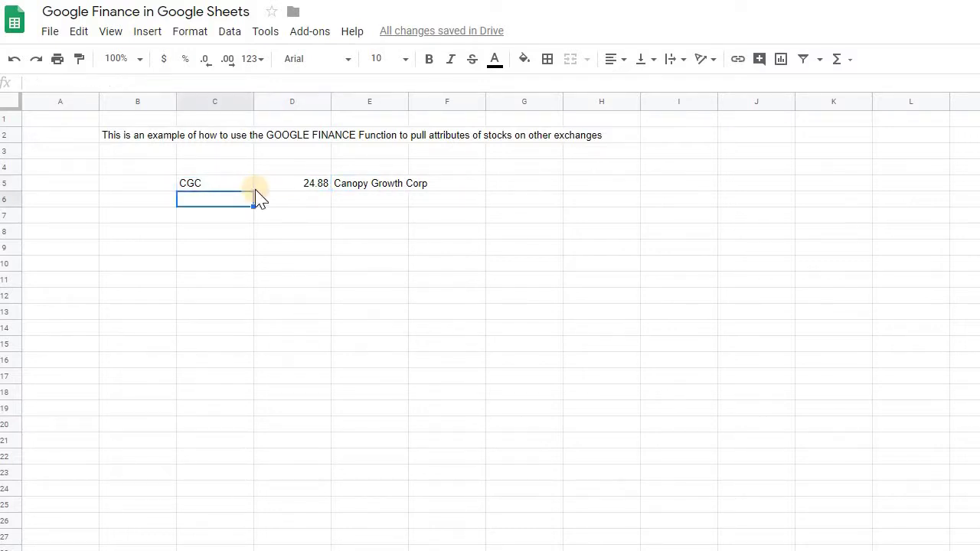
text(WEED)
key(Return)
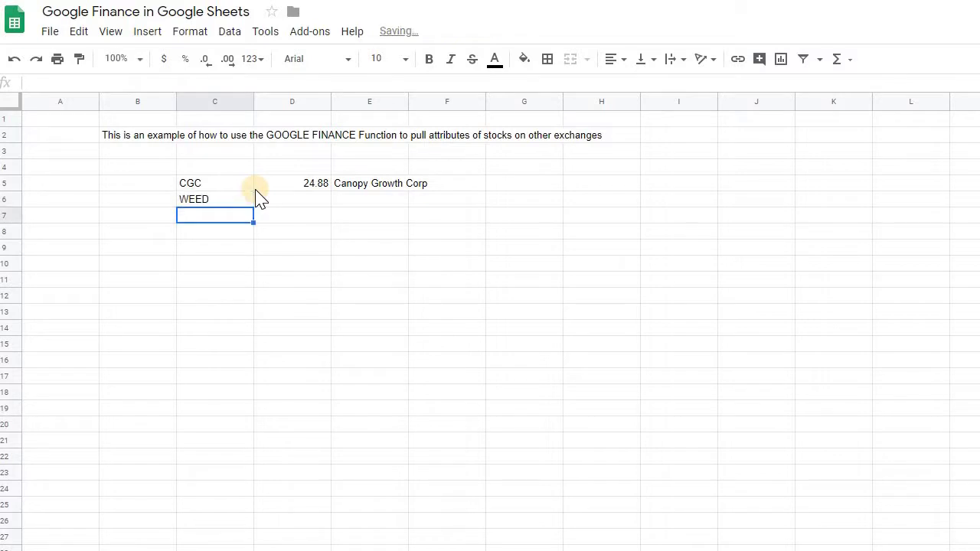
click(257, 189)
key(shift+Right)
key(ctrl+c)
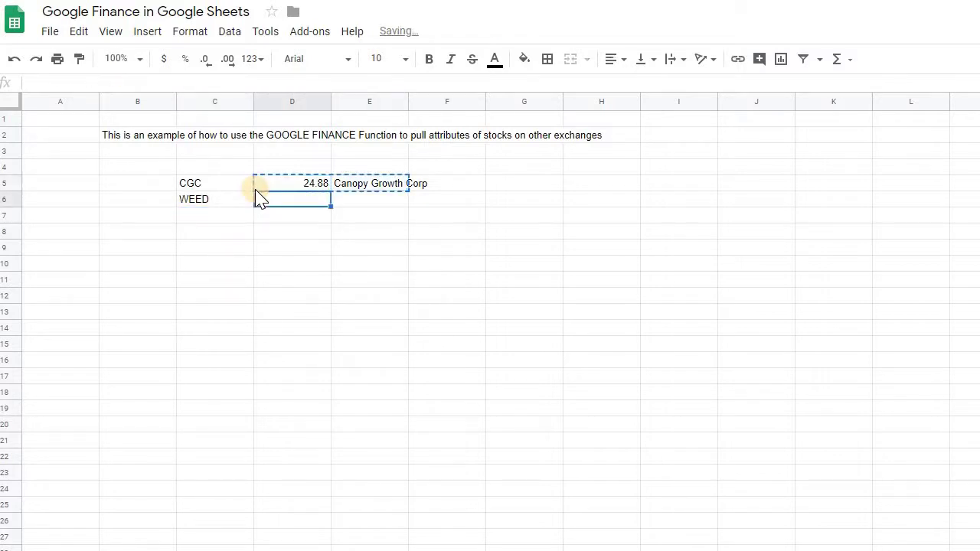
click(257, 193)
key(ctrl+v)
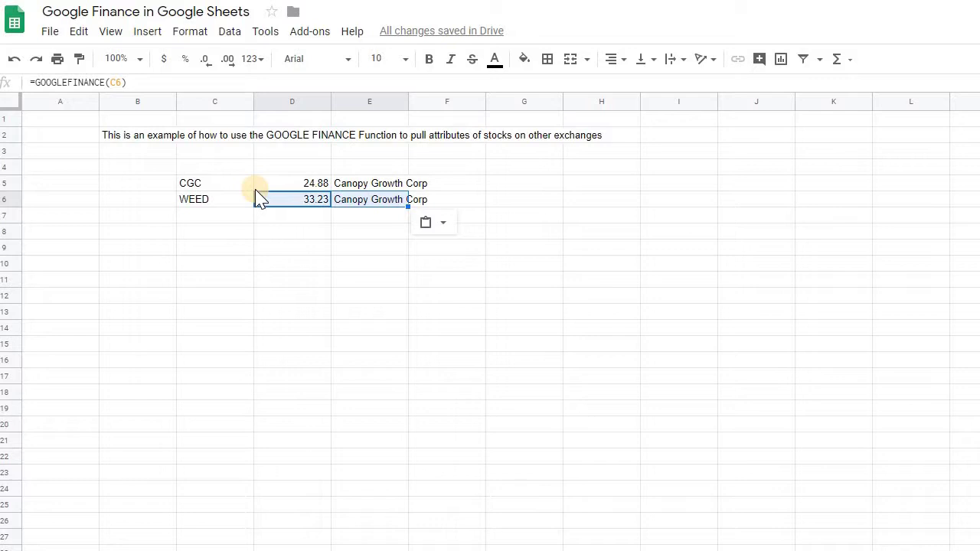
Prefix the WEED ticker in C6 so it reads TSE:WEED
click(213, 201)
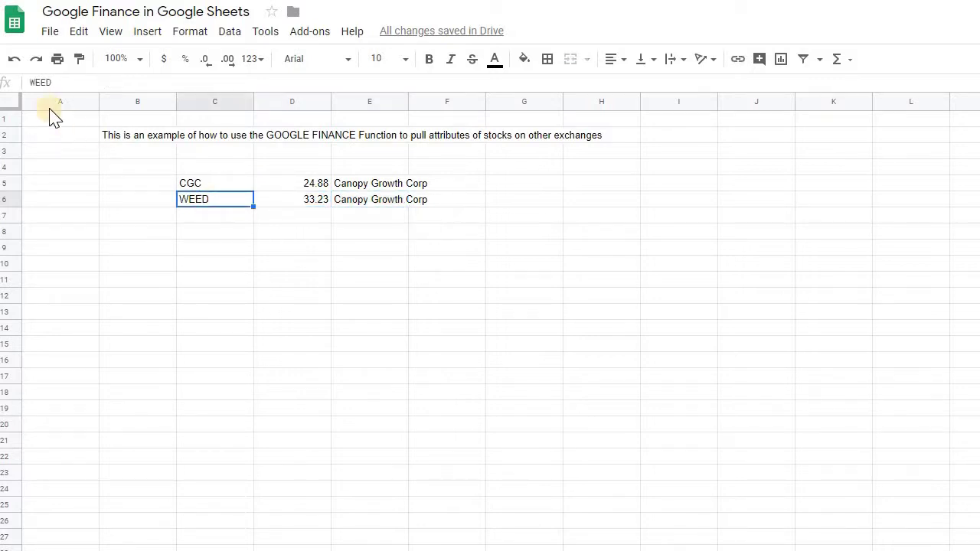
double_click(209, 199)
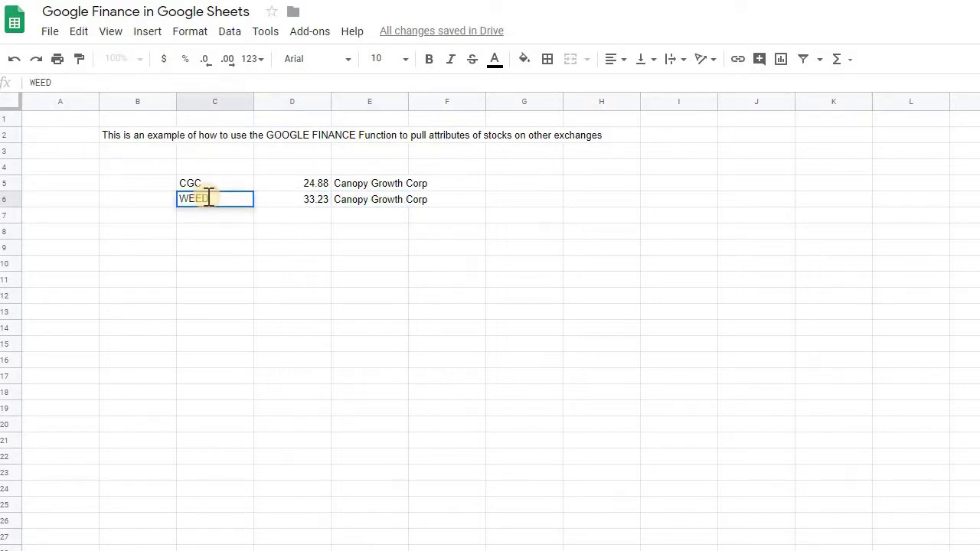
text(TSE:)
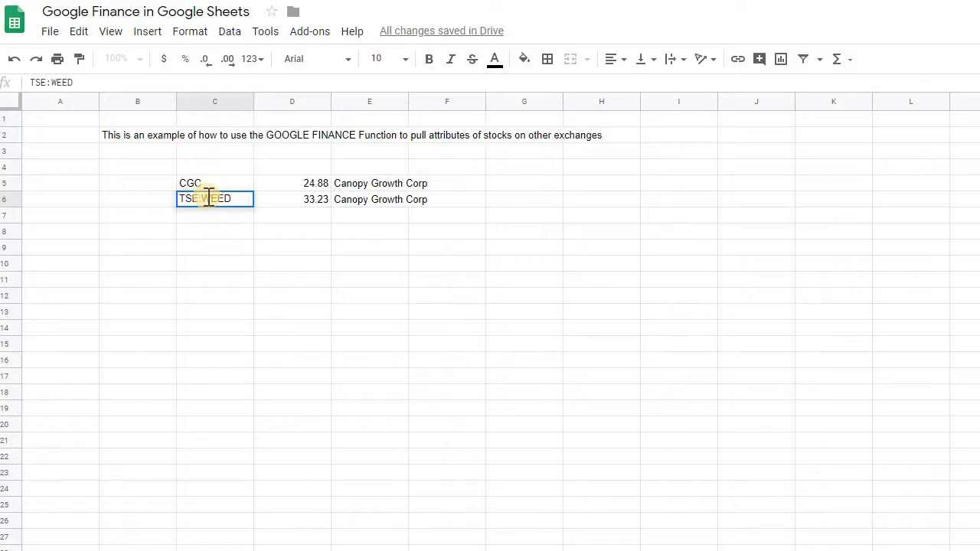
key(Return)
Prefix the CGC ticker in C5 so it reads NYSE:CGC
key(Up)
key(Up)
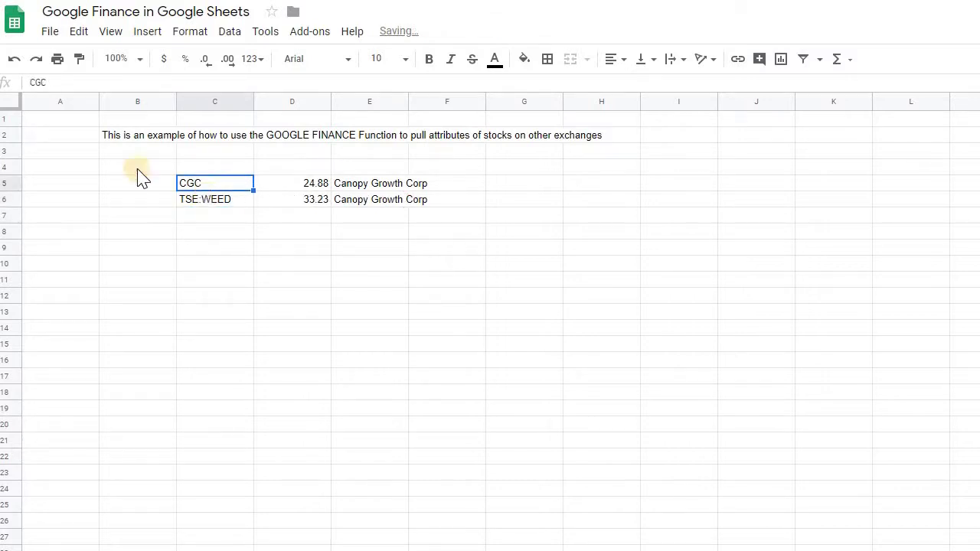
click(33, 84)
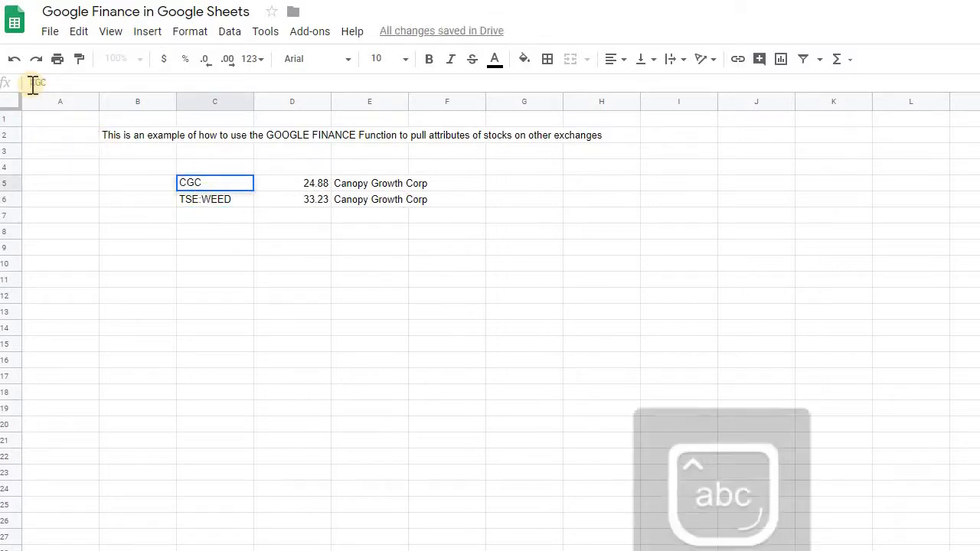
text(nyse)
key(BackSpace)
key(BackSpace)
key(BackSpace)
key(BackSpace)
key(Caps_Lock)
text(NYSE:)
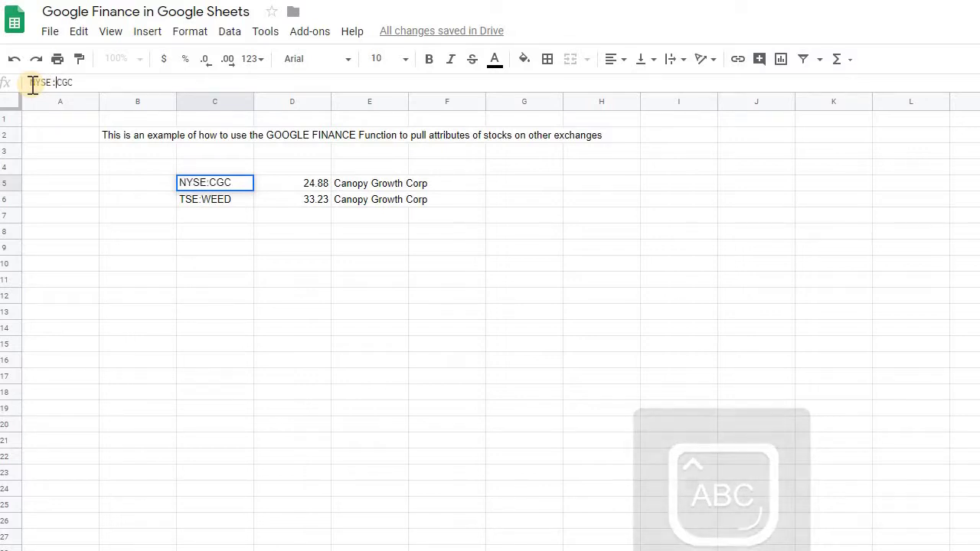
key(Return)
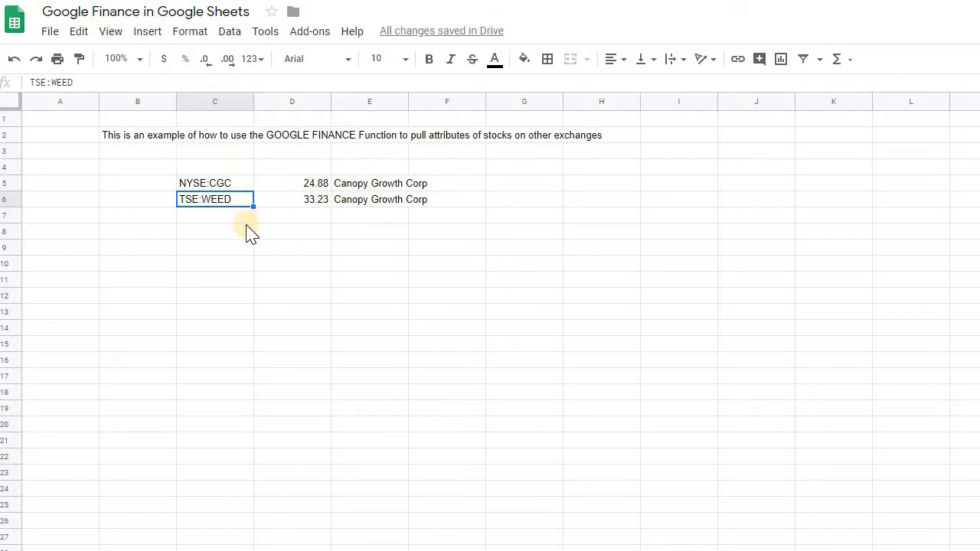
click(236, 219)
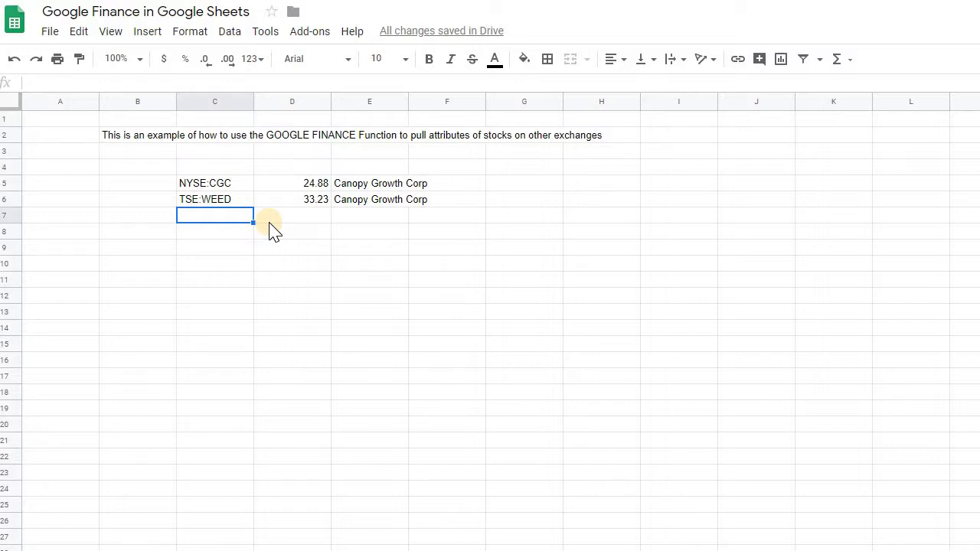
Add ticker ACB in C7 with pasted price and name formulas (5.67, Aurora Cannabis Inc)
text(ACB)
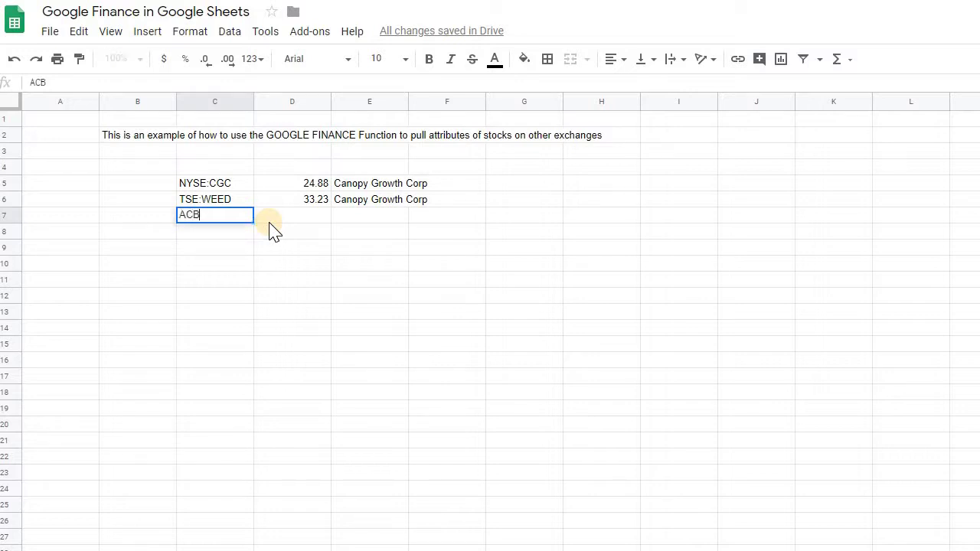
key(Tab)
key(Up)
key(shift+Right)
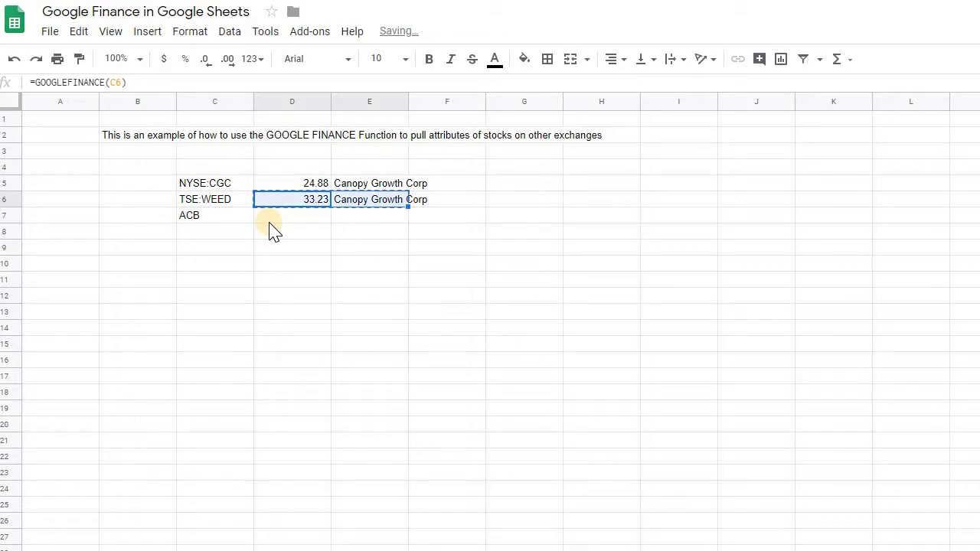
click(273, 221)
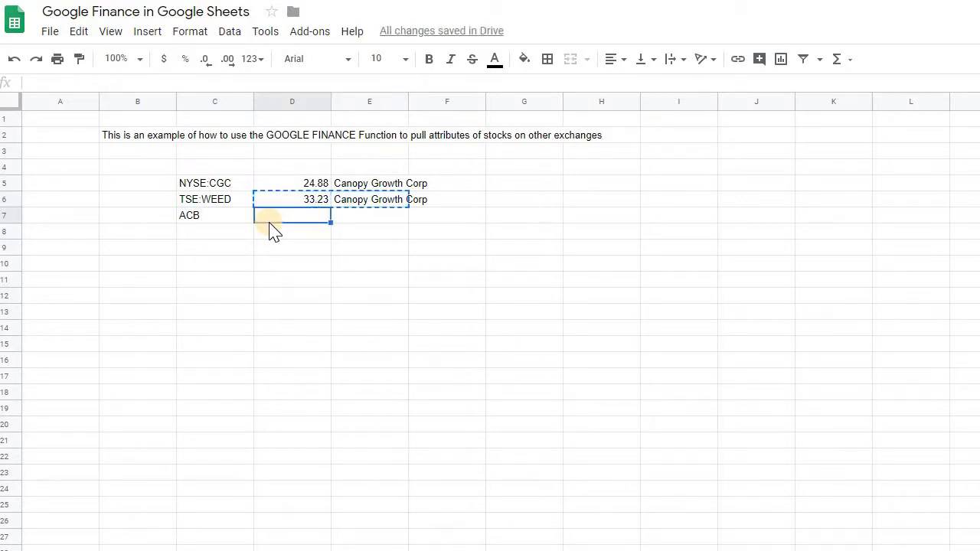
key(ctrl+v)
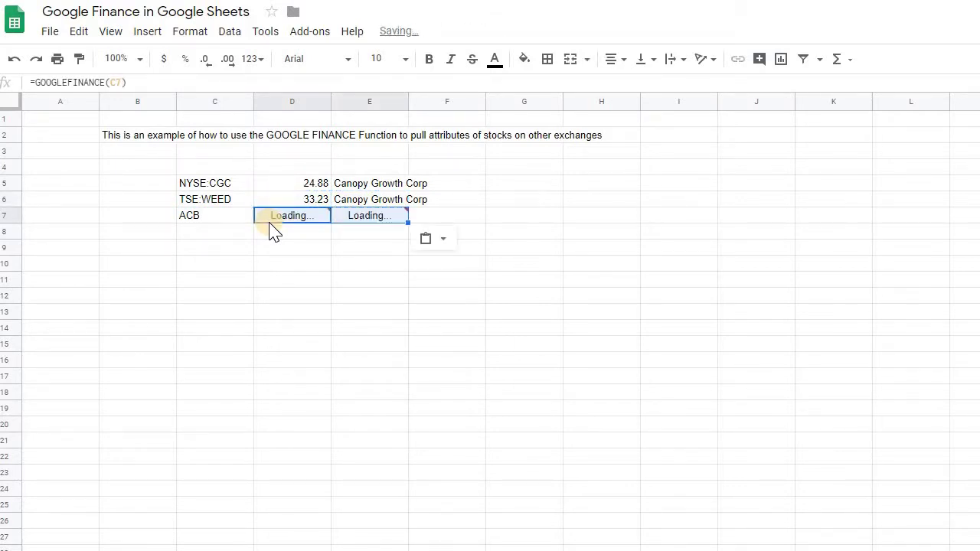
key(Right)
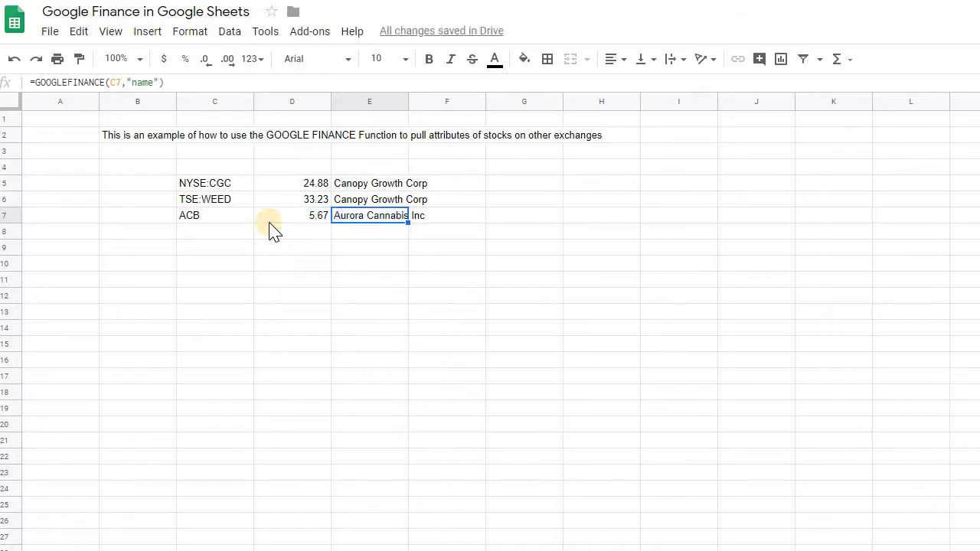
key(Left)
key(Left)
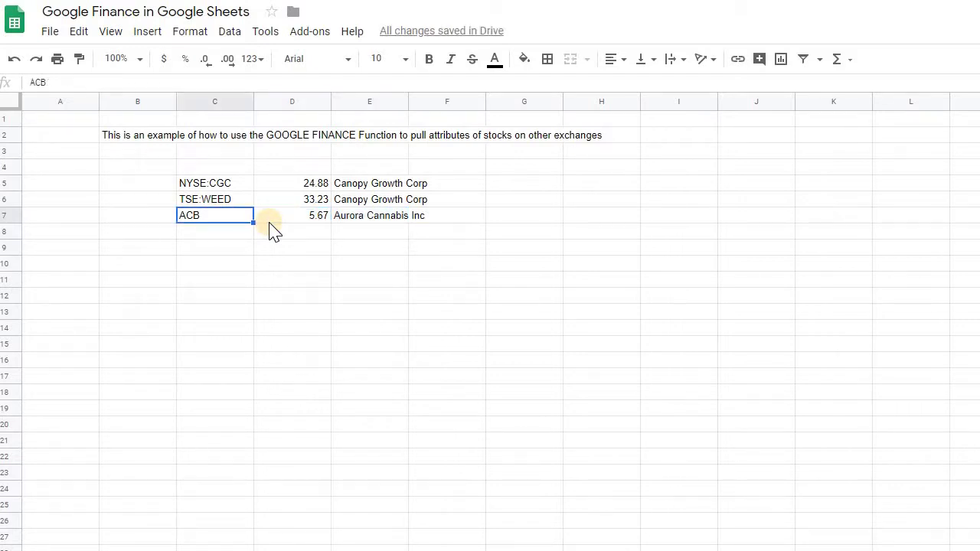
key(Right)
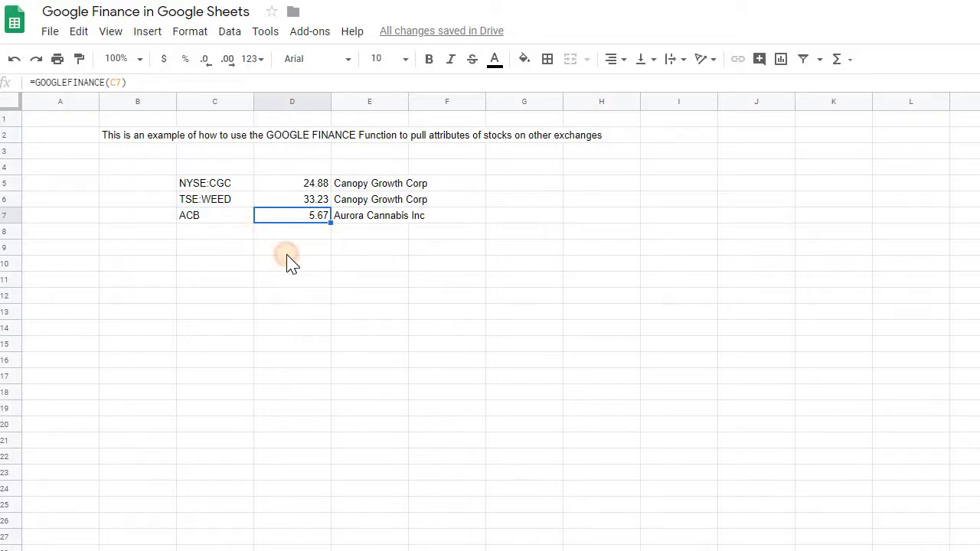
Add ticker ASX:ACB in C8 and copy row 7's formulas down (0.03, A-Cap Energy Ltd)
key(Down)
key(Left)
text(ASX)
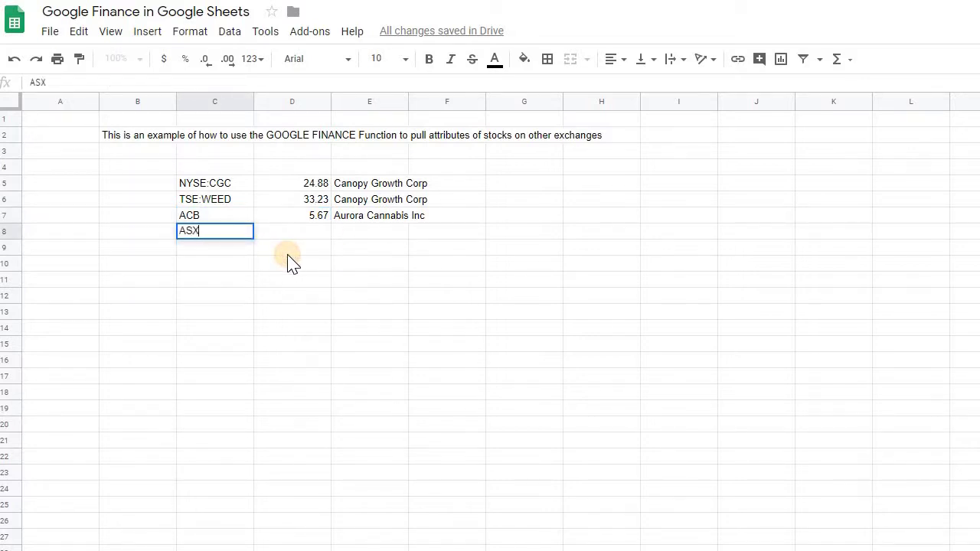
text(:ACB)
key(Tab)
key(Up)
key(shift+Right)
key(ctrl+c)
key(Down)
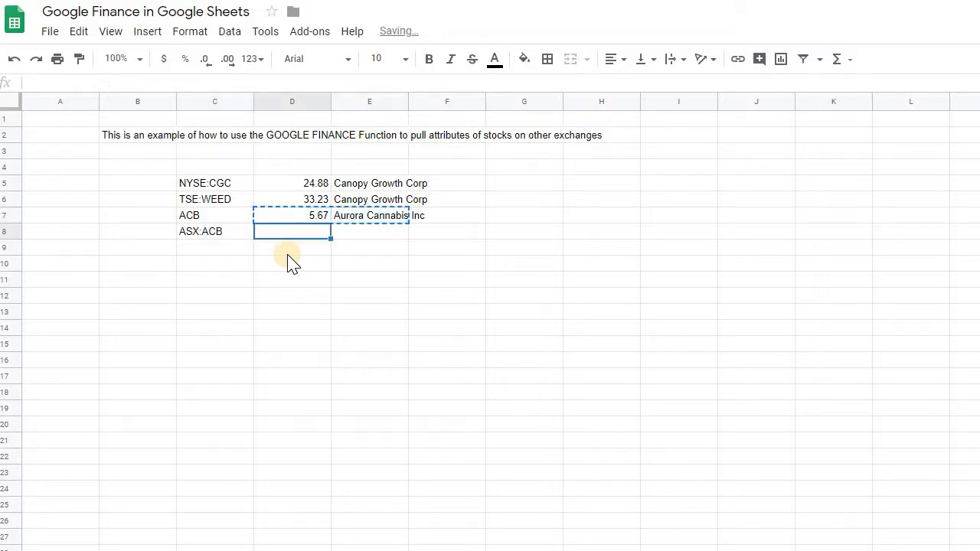
key(ctrl+v)
key(Right)
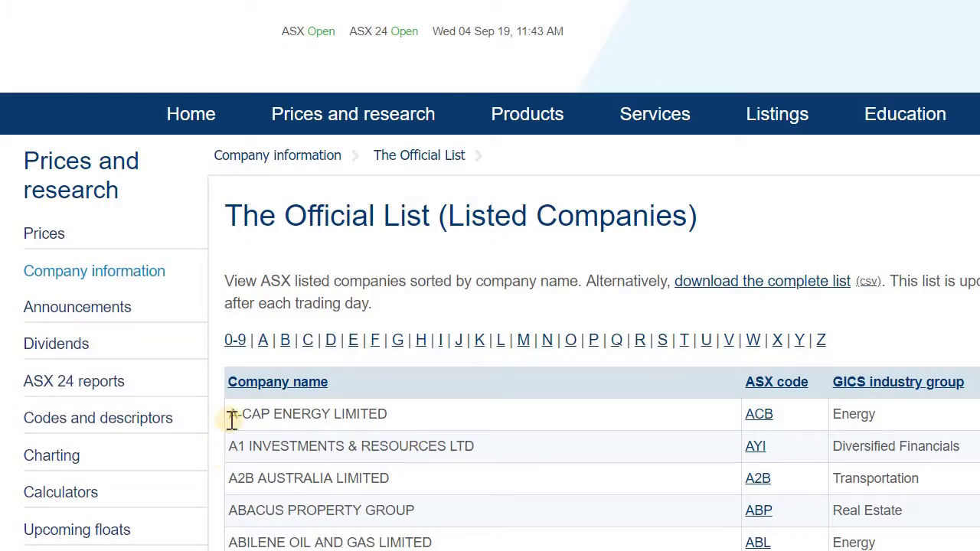
drag(228, 414, 469, 413)
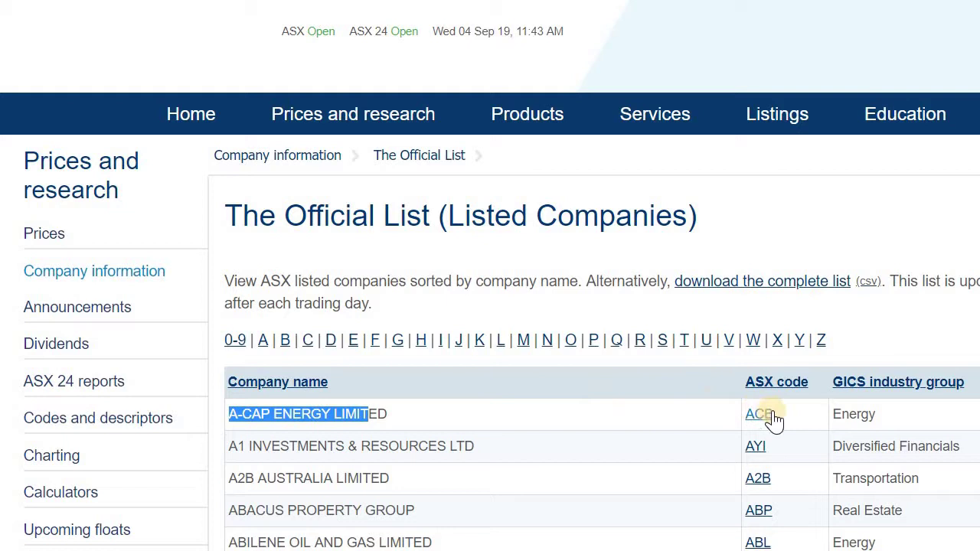
mouse_move(360, 138)
scroll(490, 276, up, 2)
scroll(842, 291, down, 4)
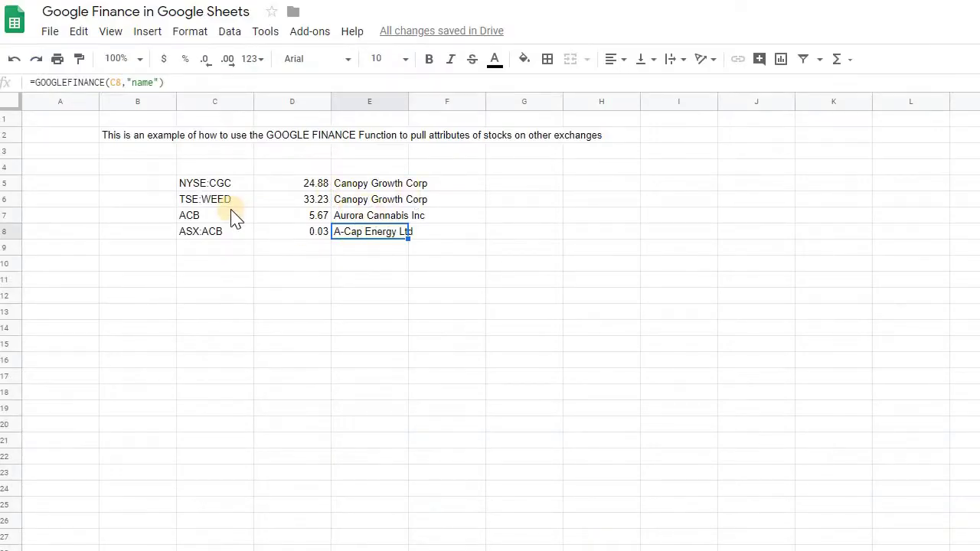
Review the ACB row's formulas and the ASX:ACB ticker in C8
drag(217, 218, 360, 207)
click(359, 211)
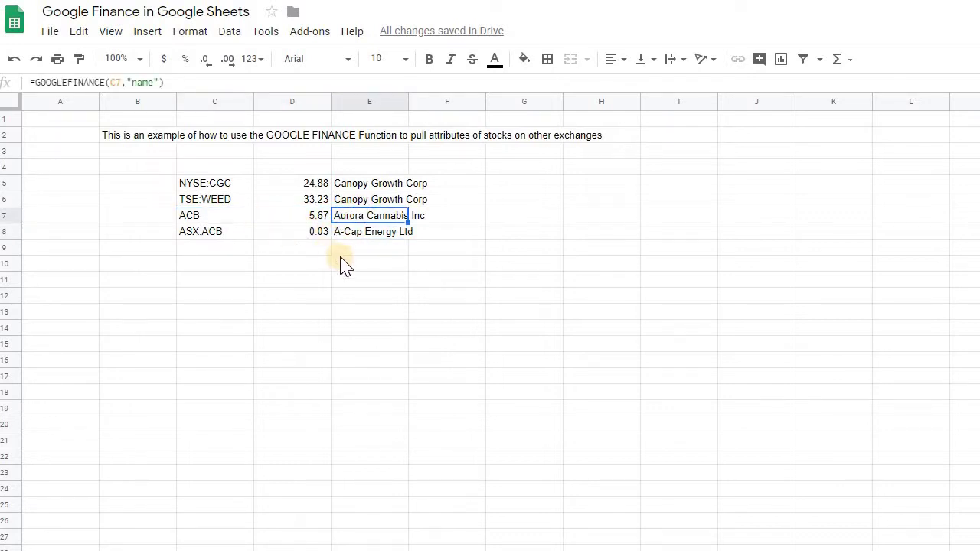
click(231, 242)
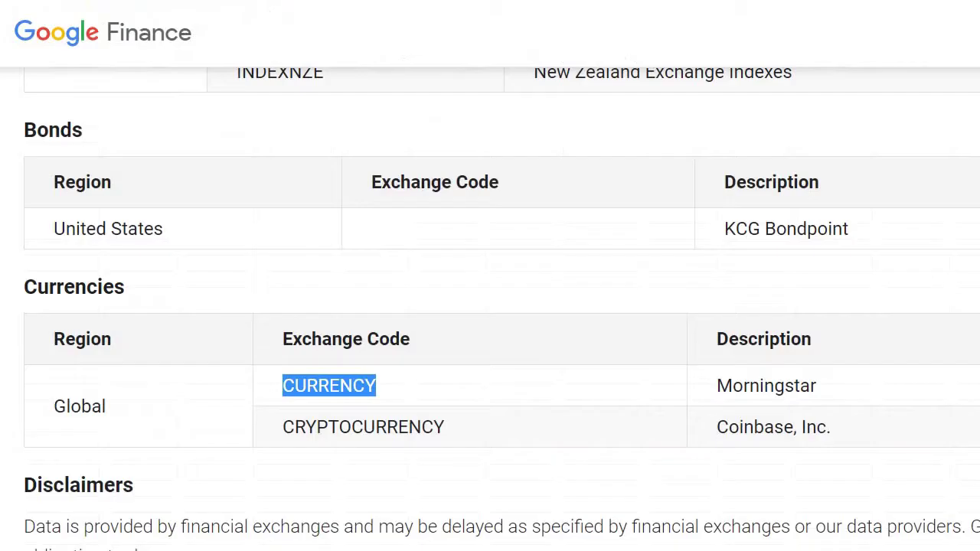
Switch to the portfolio sheet and select the 'Link to Exchange Codes for Google Finance Function' cell in B6
click(547, 415)
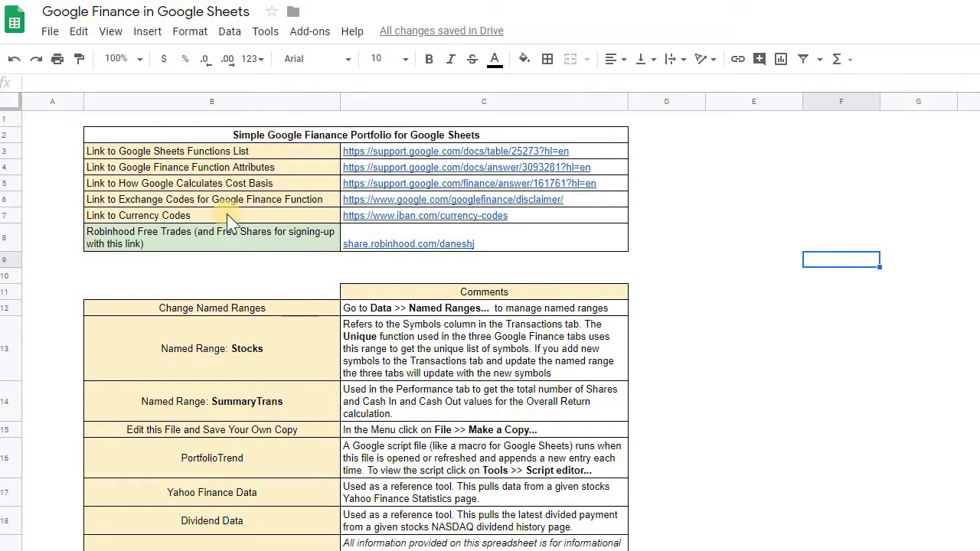
click(169, 201)
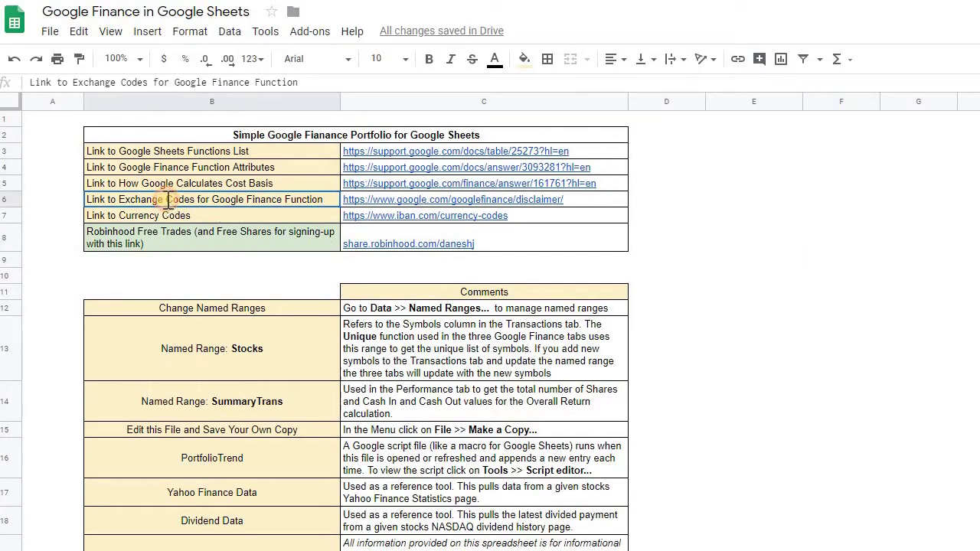
double_click(168, 201)
Follow the exchange codes link to the Google Finance exchange-codes page and skim the stock exchanges
key(Tab)
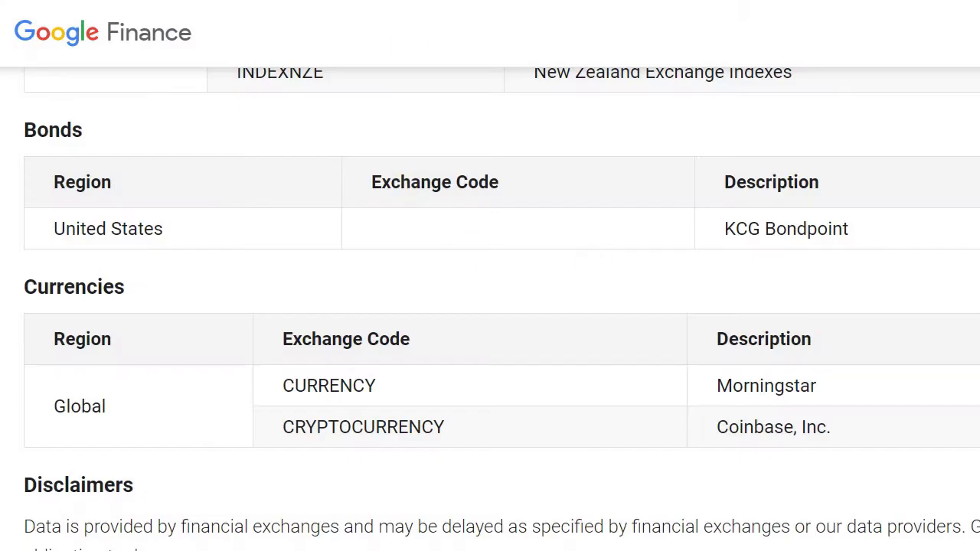
scroll(490, 306, up, 20)
scroll(490, 307, down, 12)
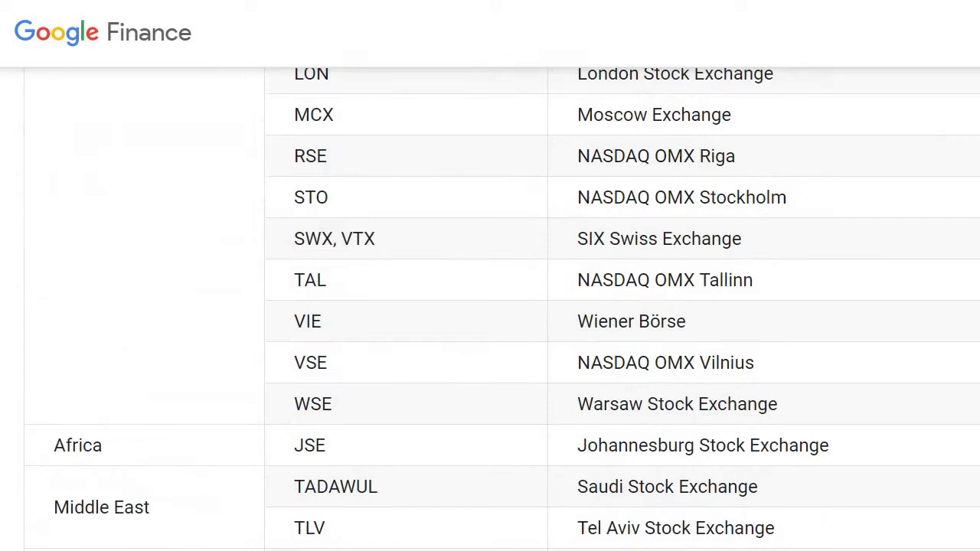
scroll(490, 306, up, 6)
scroll(490, 306, up, 8)
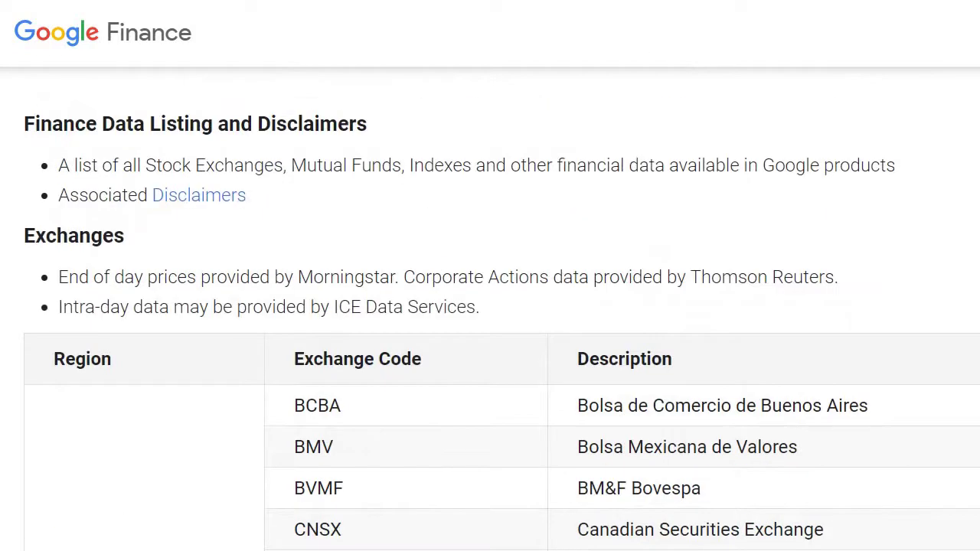
scroll(490, 307, down, 1)
scroll(490, 306, down, 1)
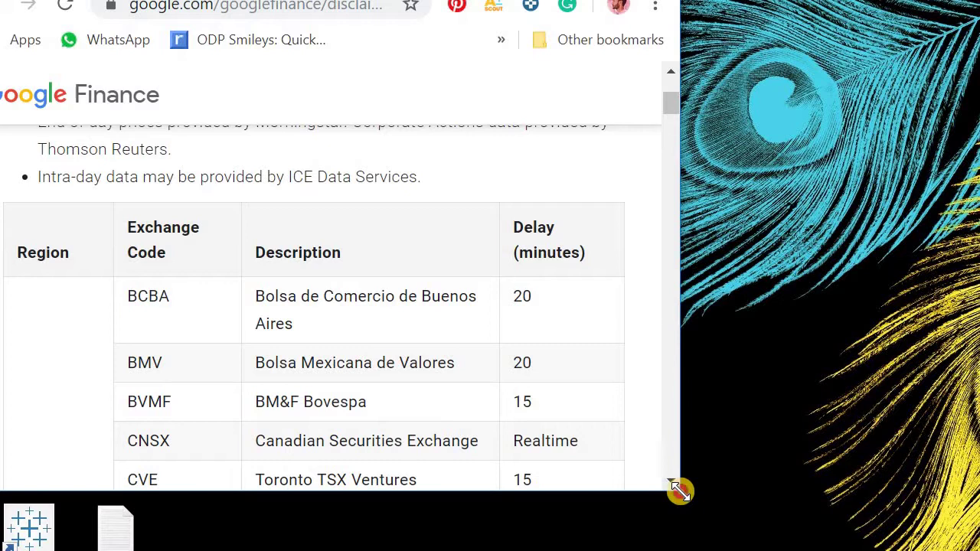
Widen the browser window and scroll to the Mutual Funds and Indexes tables (INDEXDJX, INDEXSP)
drag(680, 490, 935, 550)
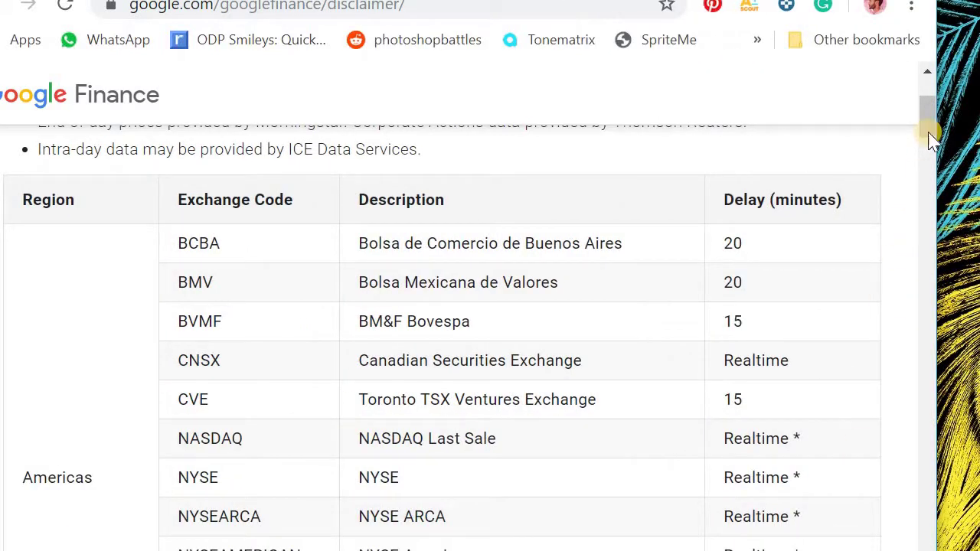
drag(927, 134, 731, 236)
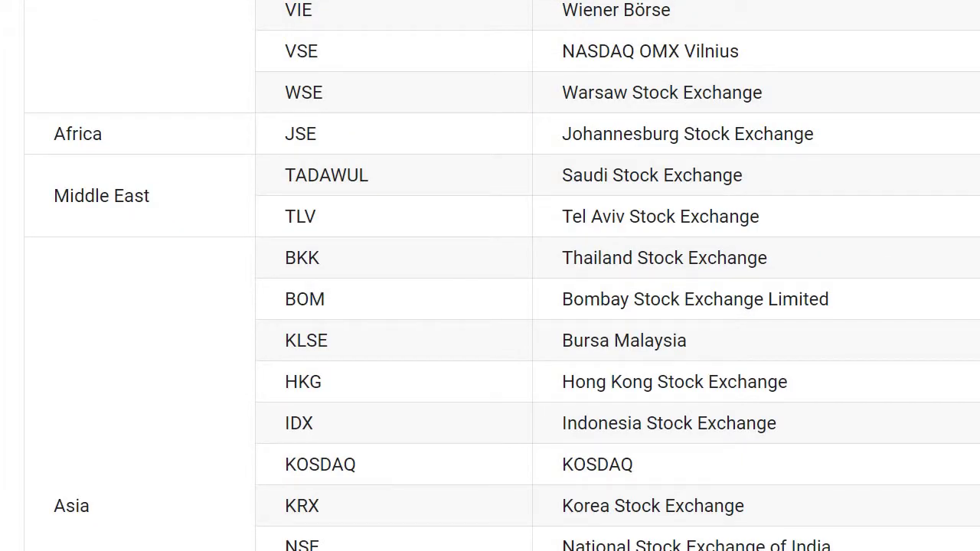
scroll(490, 276, up, 2)
scroll(490, 276, down, 8)
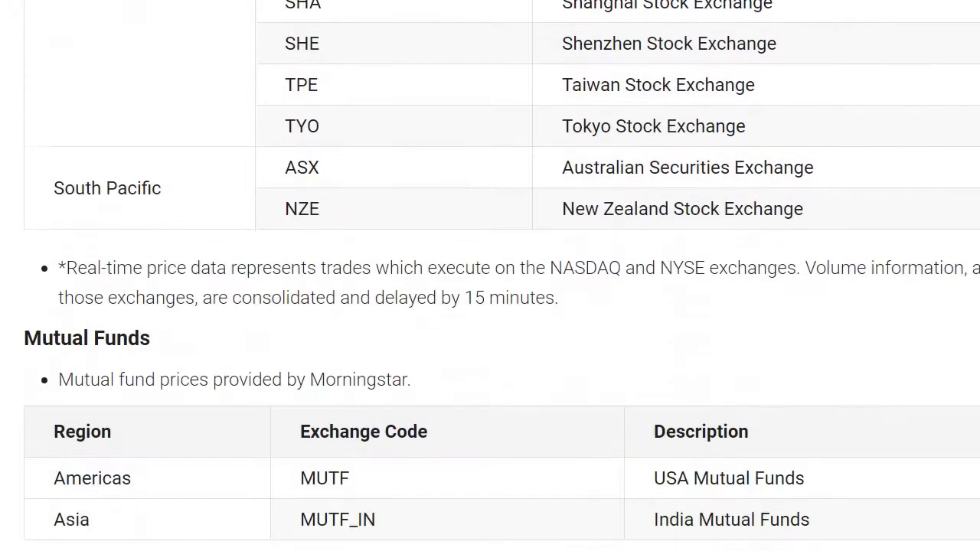
scroll(490, 276, down, 2)
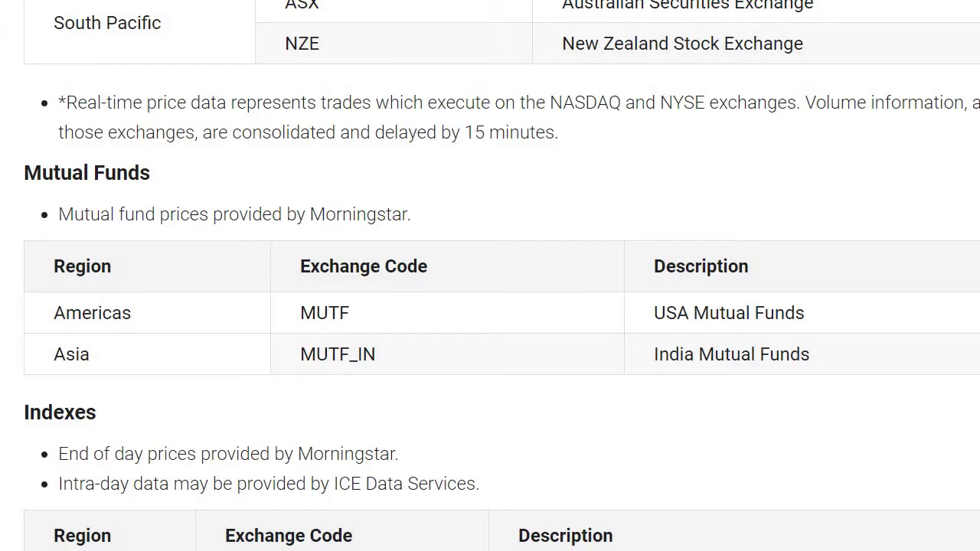
scroll(293, 241, down, 5)
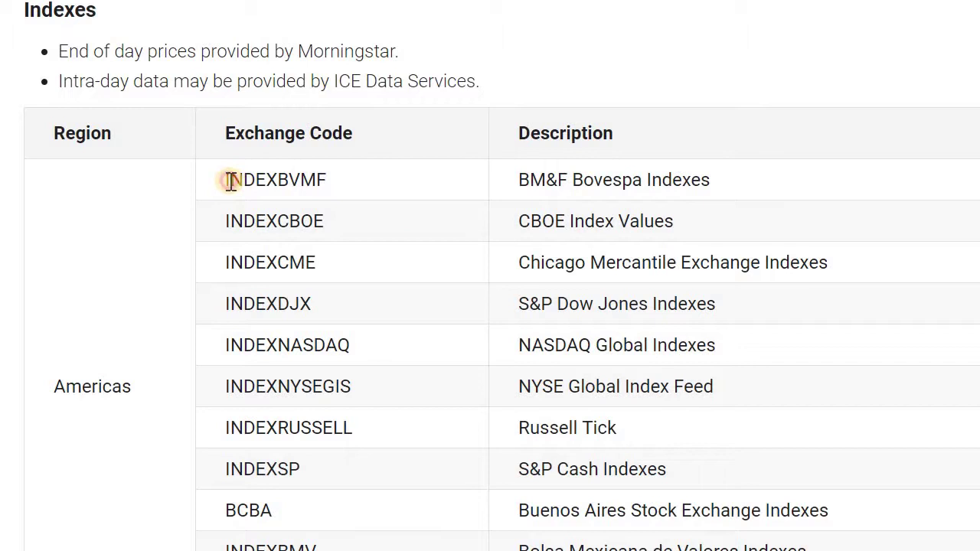
Scroll past INDEXBVMF to the Currencies table and highlight the CURRENCY exchange code
drag(230, 180, 345, 192)
click(418, 212)
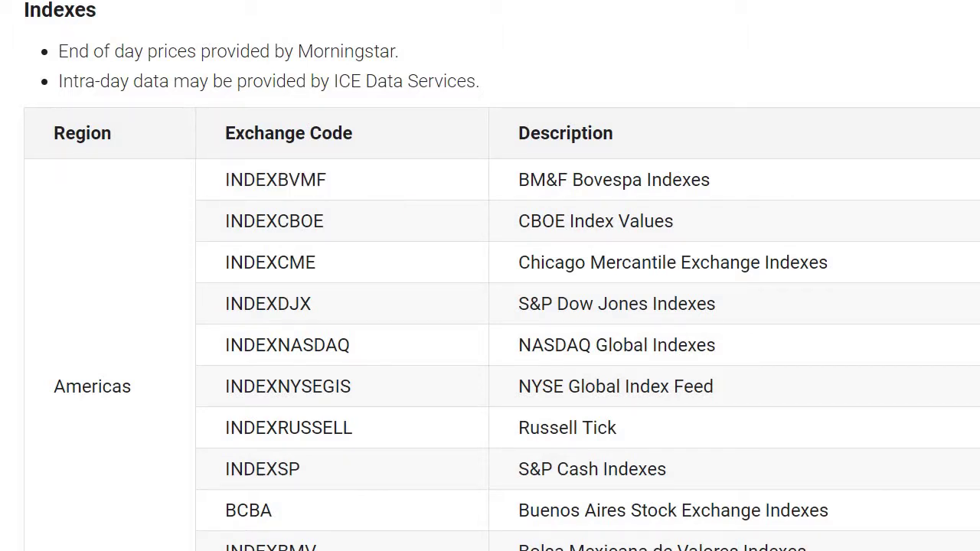
scroll(490, 276, down, 20)
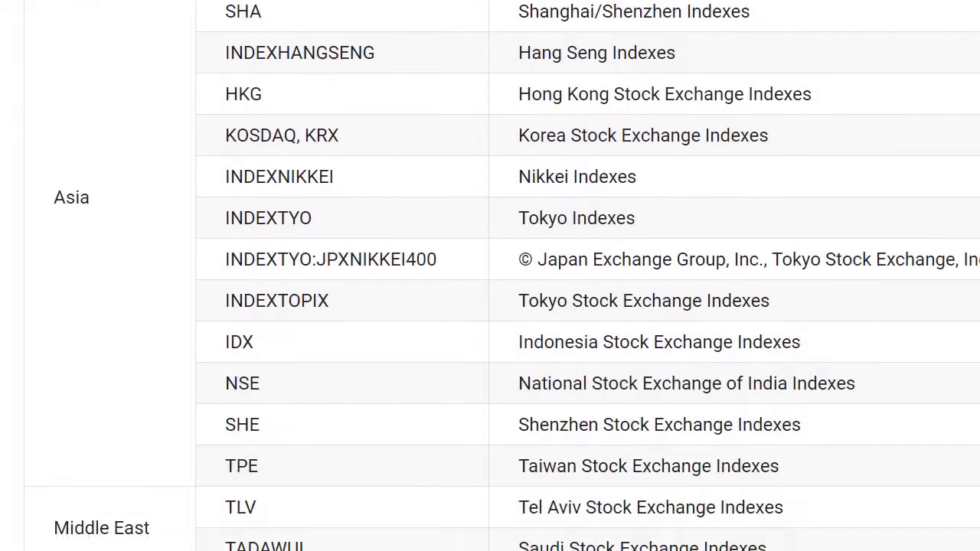
scroll(490, 275, down, 5)
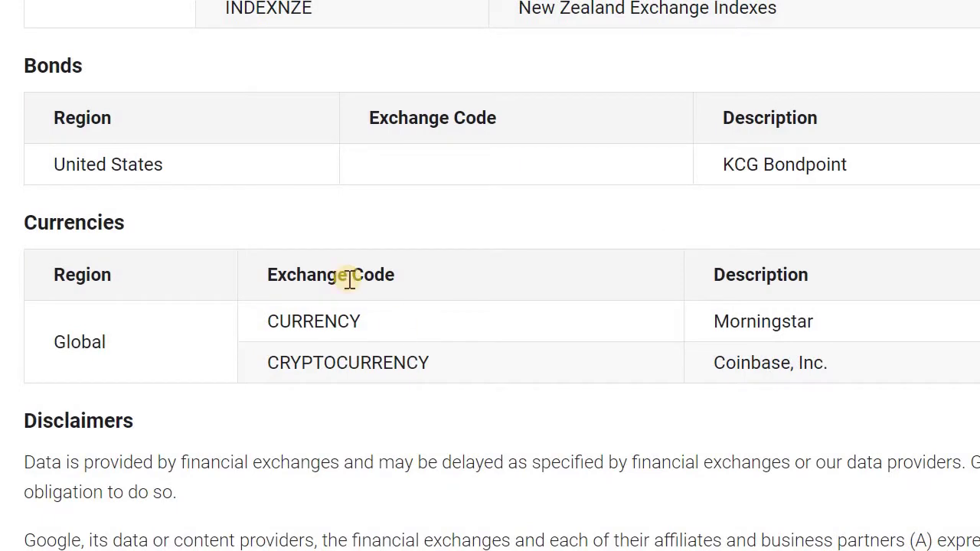
drag(274, 365, 459, 374)
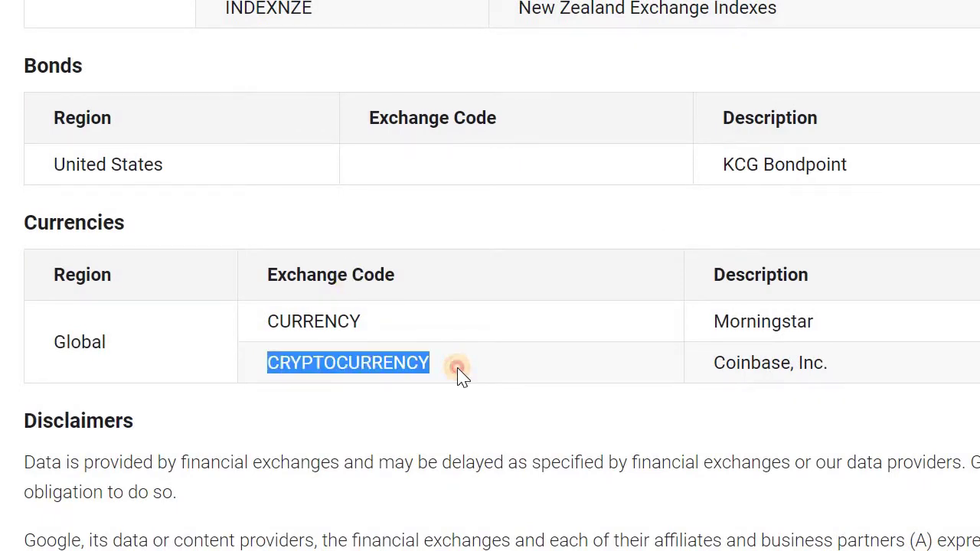
click(398, 366)
drag(398, 366, 262, 357)
drag(266, 322, 357, 354)
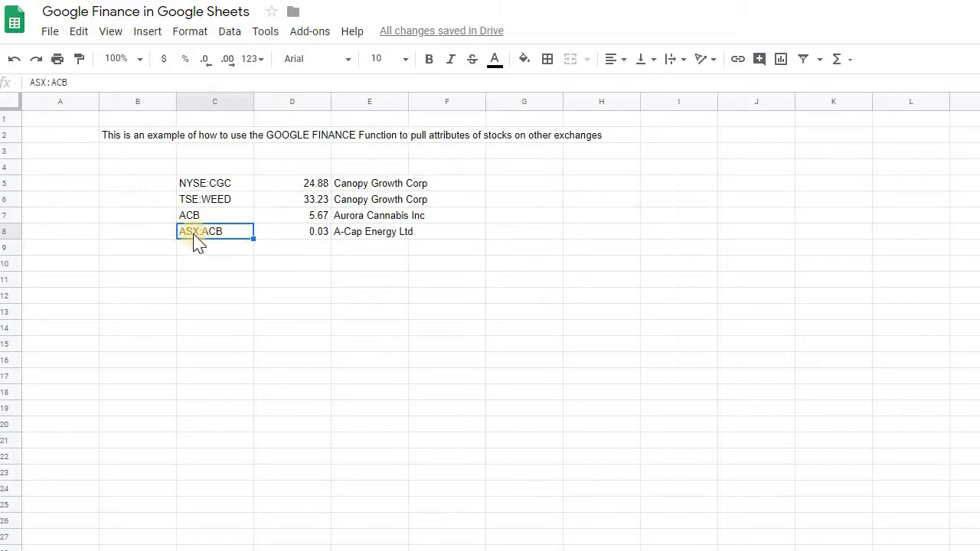
Compare the GOOGLEFINANCE price formulas in column D for TSE:WEED and ASX:ACB
click(316, 203)
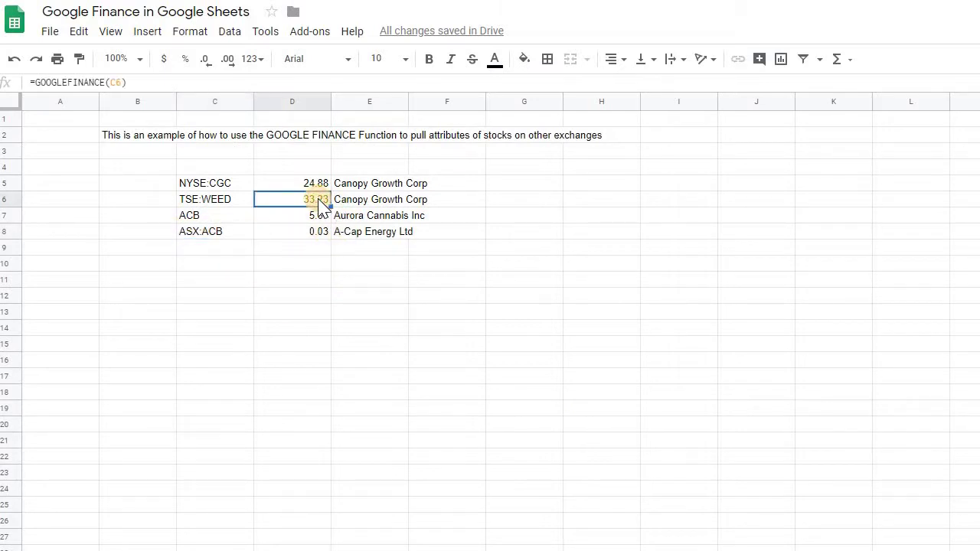
click(319, 232)
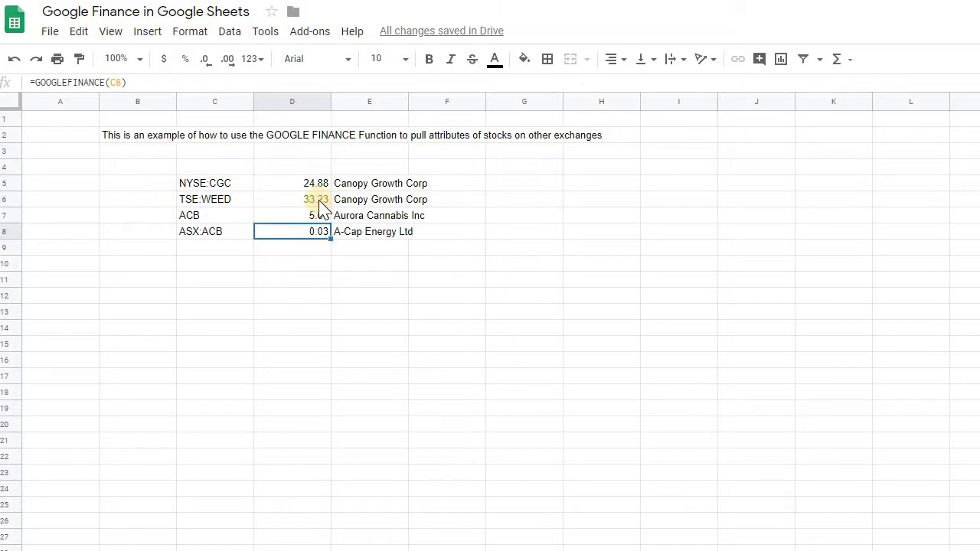
click(320, 203)
click(307, 236)
key(Down)
key(Down)
key(Down)
key(Up)
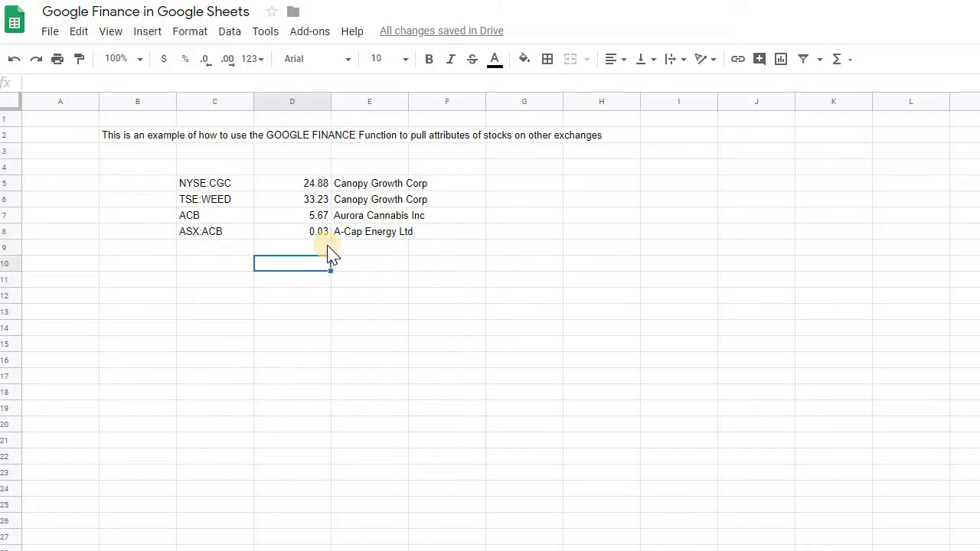
key(Down)
key(Left)
Enter the ticker CURRENCY:AUDUSD in C10
key(Up)
key(Right)
key(Left)
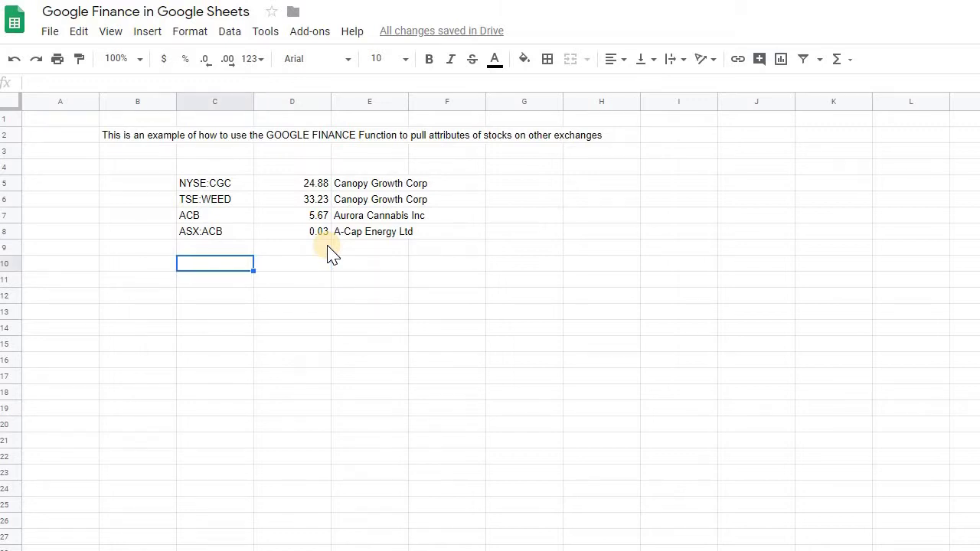
key(Caps_Lock)
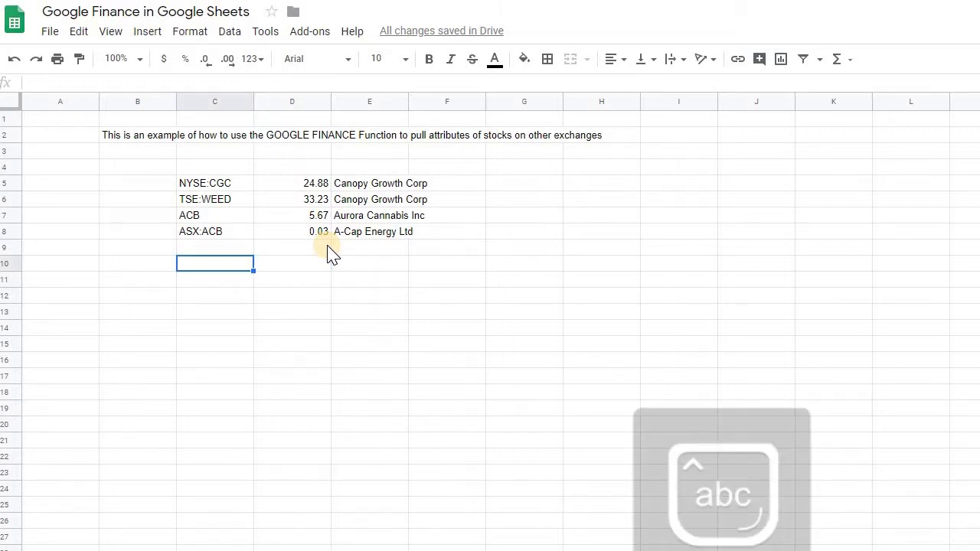
text(cu)
key(BackSpace)
key(BackSpace)
key(Caps_Lock)
text(CURR)
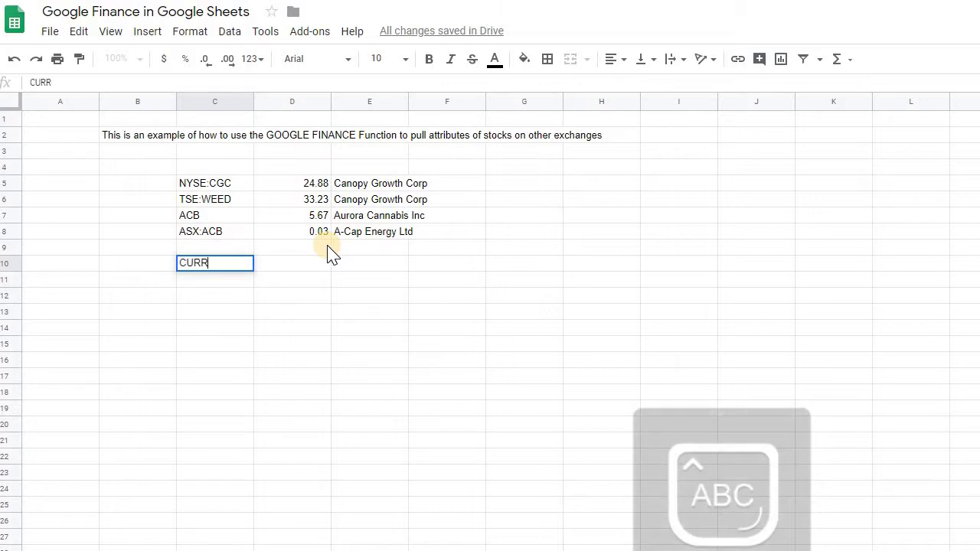
text(ENCY:)
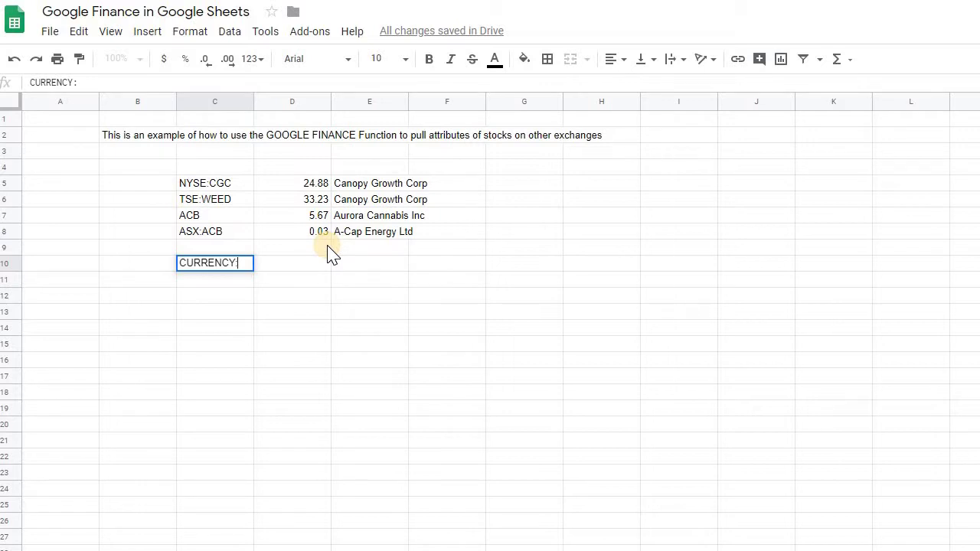
text(AUD)
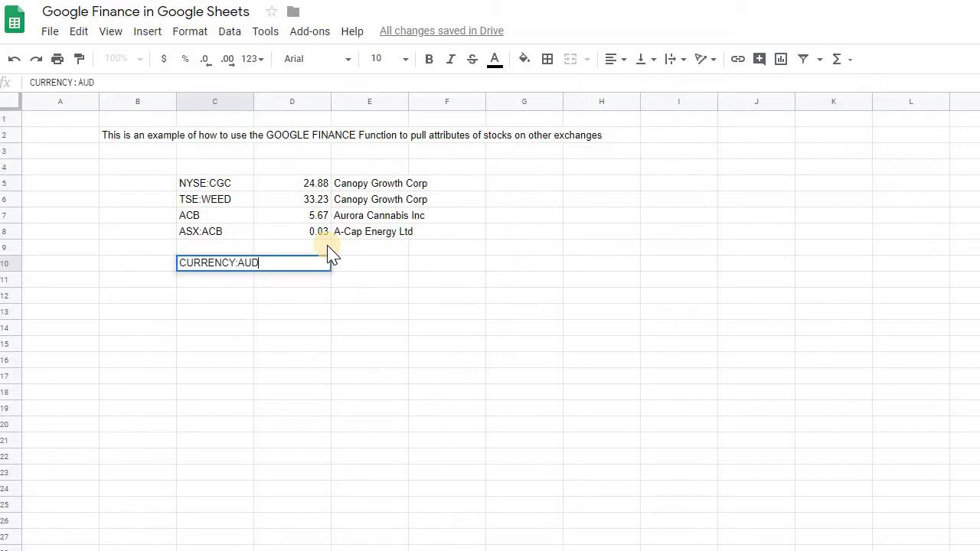
text(USD)
key(Tab)
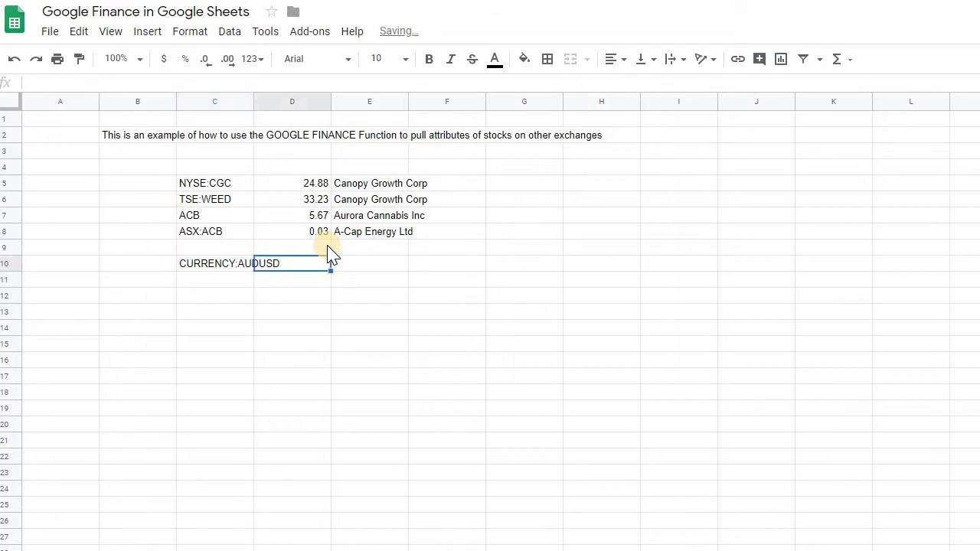
Paste the GOOGLEFINANCE price formula into D10, returning the 0.677755 AUD/USD rate
key(Up)
key(Up)
key(Up)
key(Down)
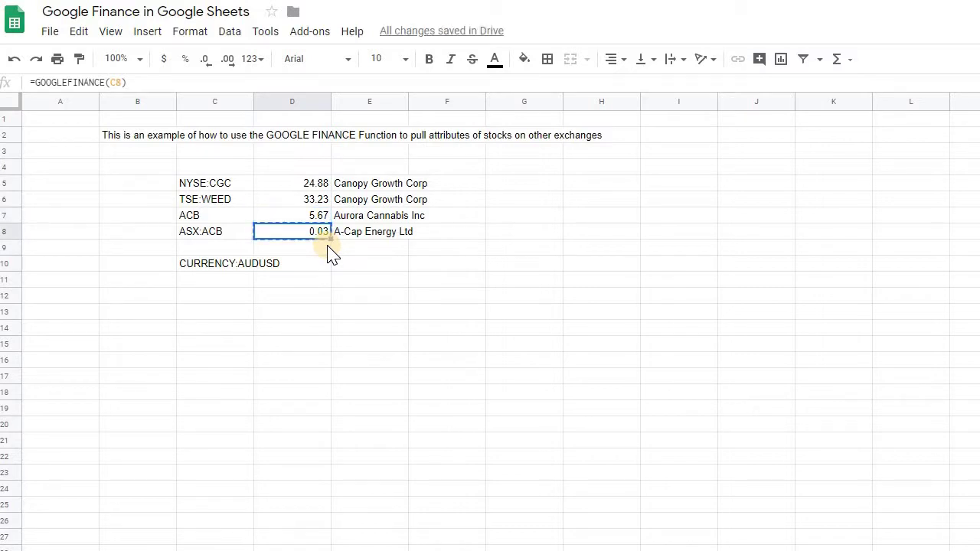
key(Down)
key(Down)
text(=GOOGLEFINANCE(C10))
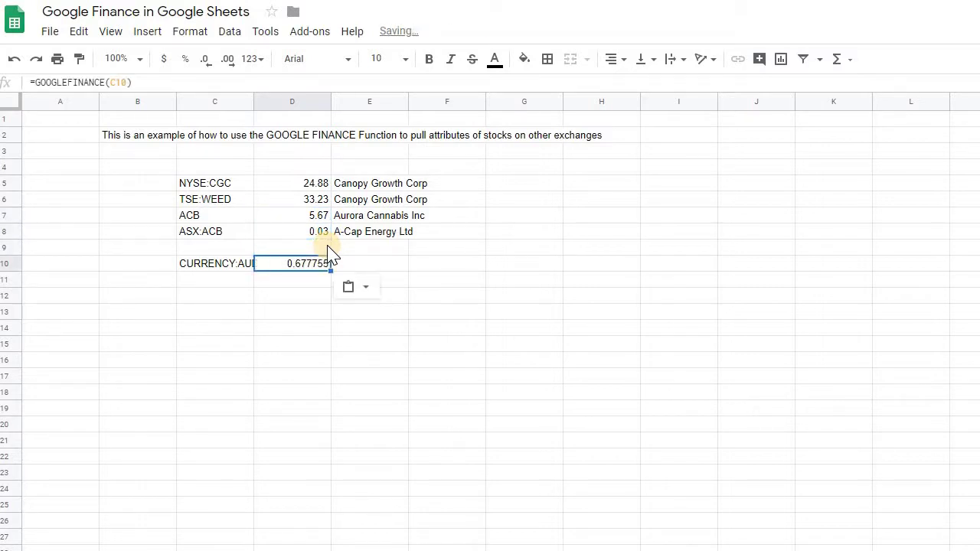
key(Down)
key(Up)
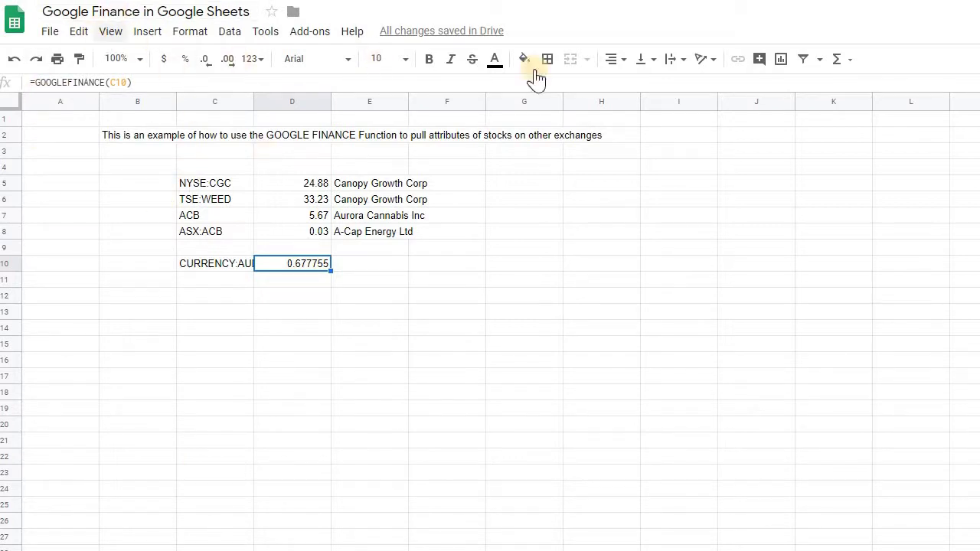
click(50, 31)
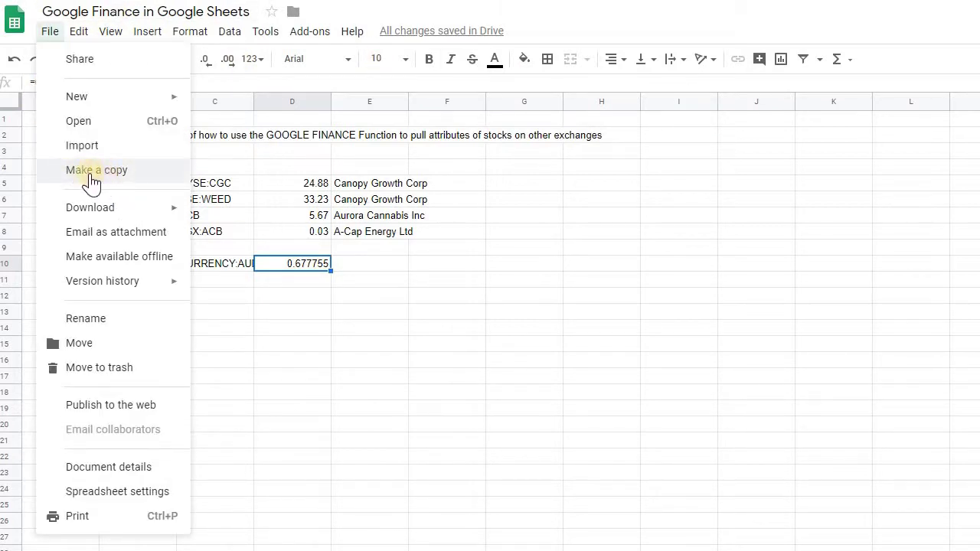
click(372, 308)
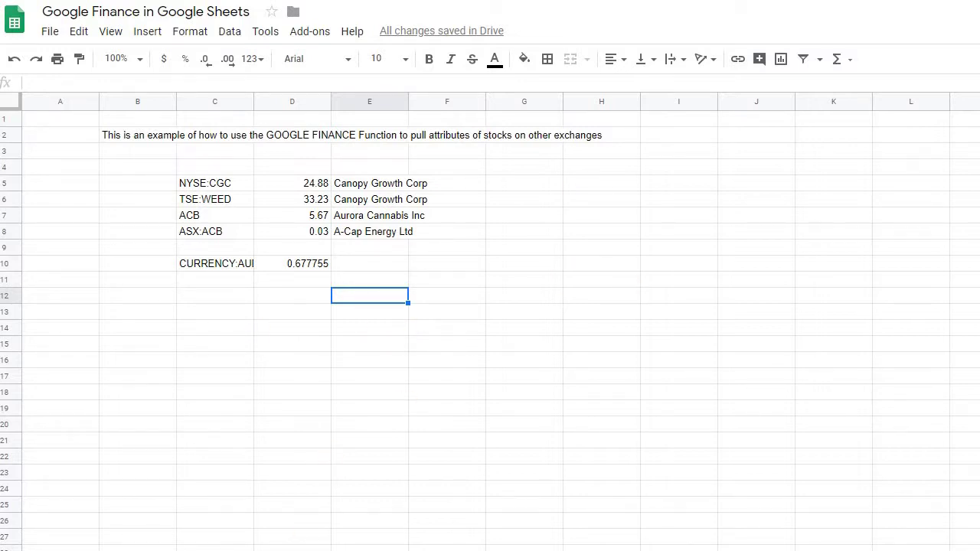
click(400, 267)
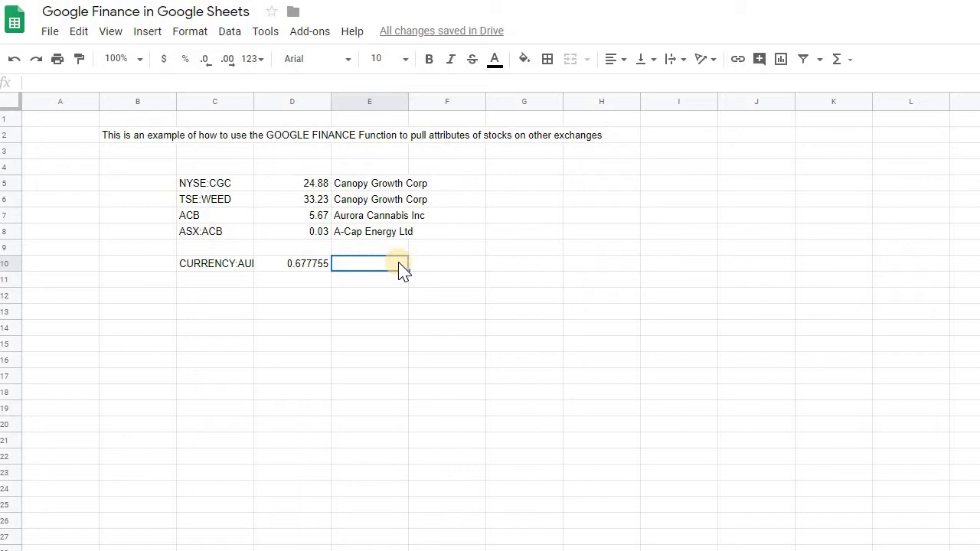